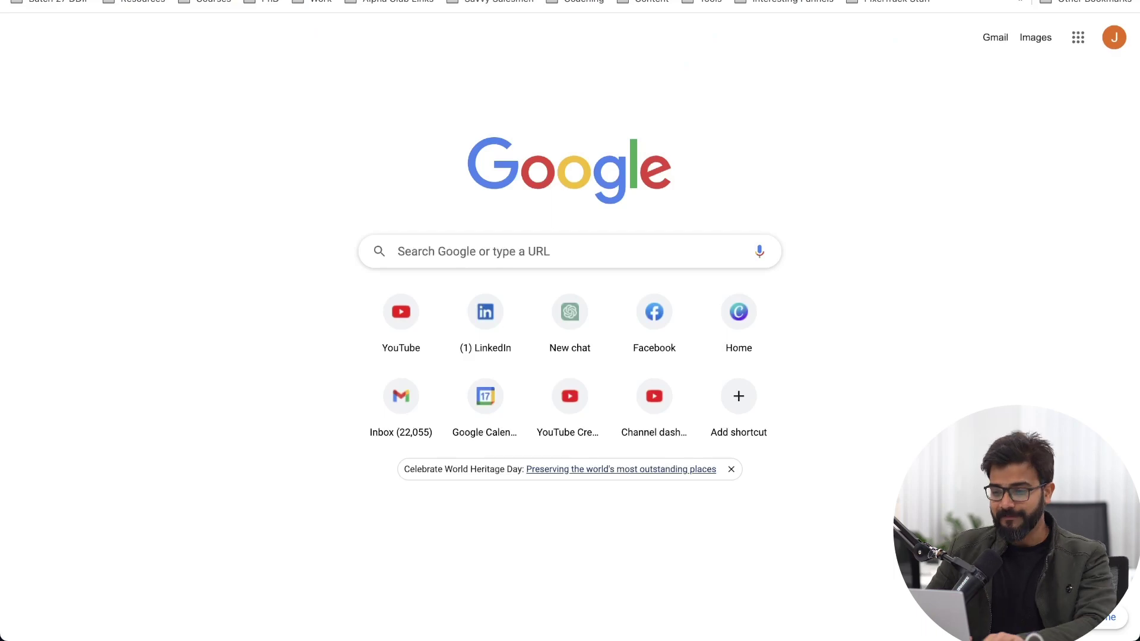
Step: Load the Leonardo.Ai site and submit an e-mail address for early access
{"action": "type", "text": "leonar"}
{"action": "key", "text": "Return"}
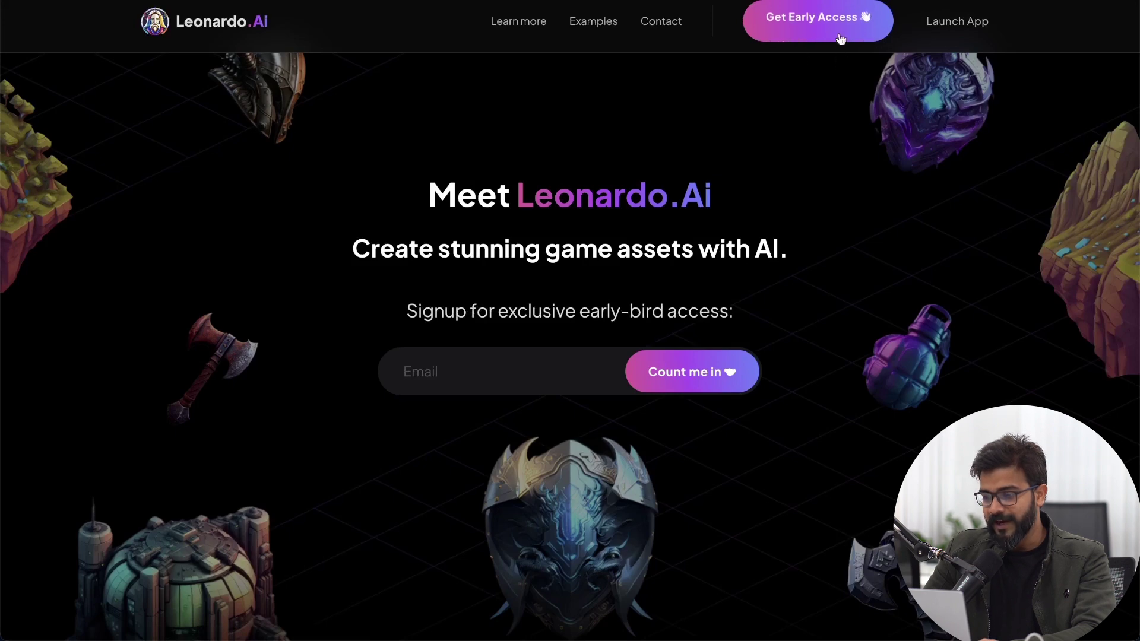
{"action": "left_click", "coordinate": [798, 27]}
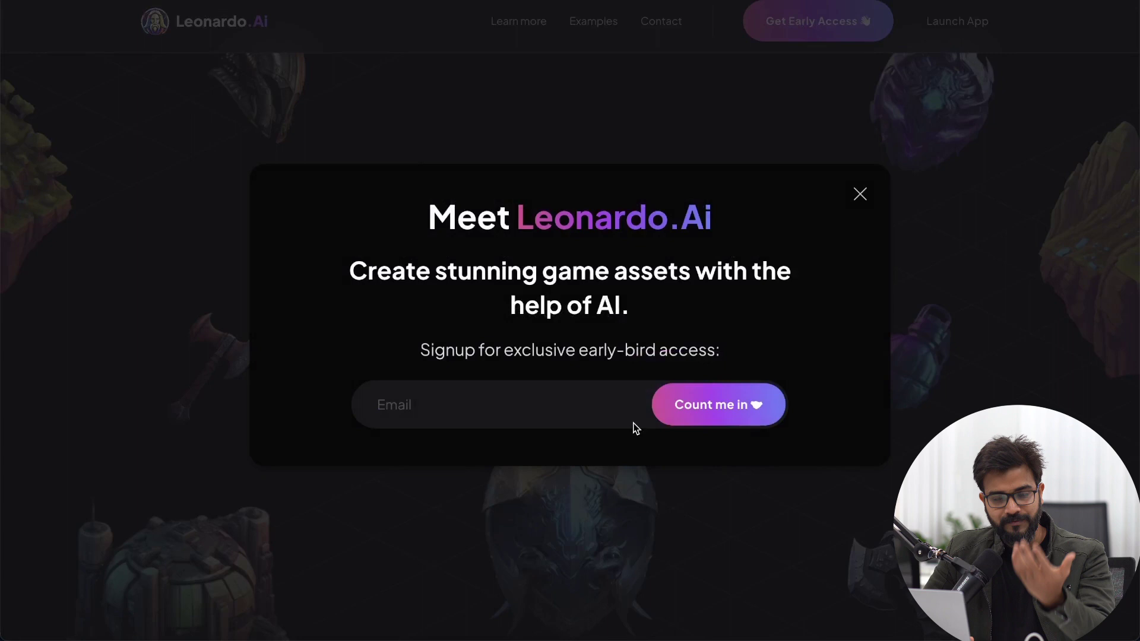
{"action": "left_click", "coordinate": [529, 404]}
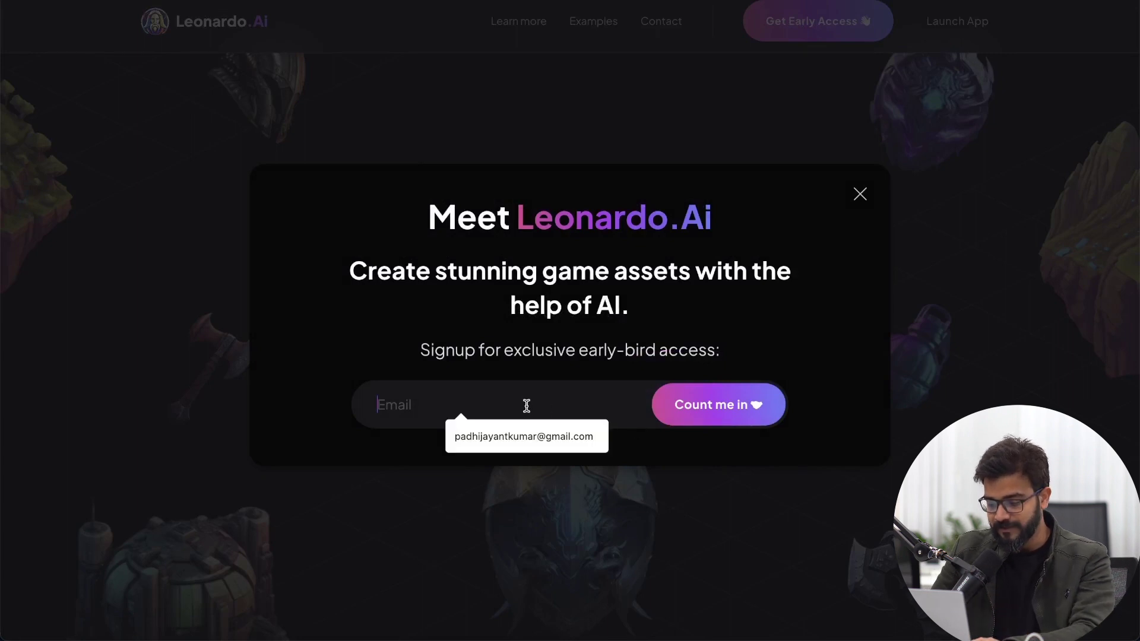
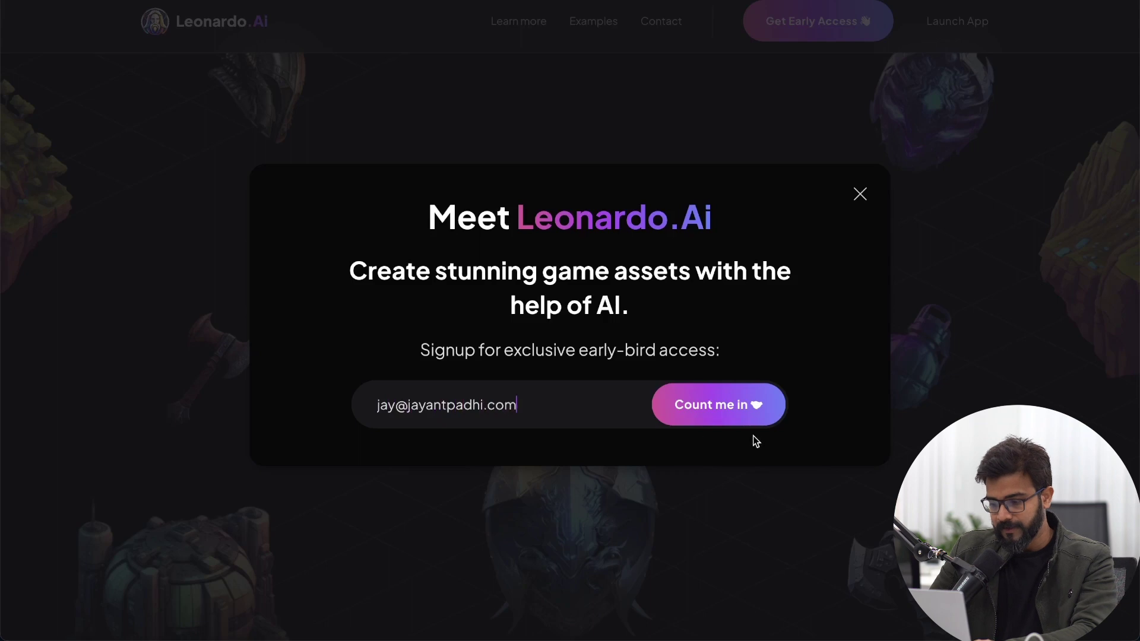
{"action": "left_click", "coordinate": [749, 408]}
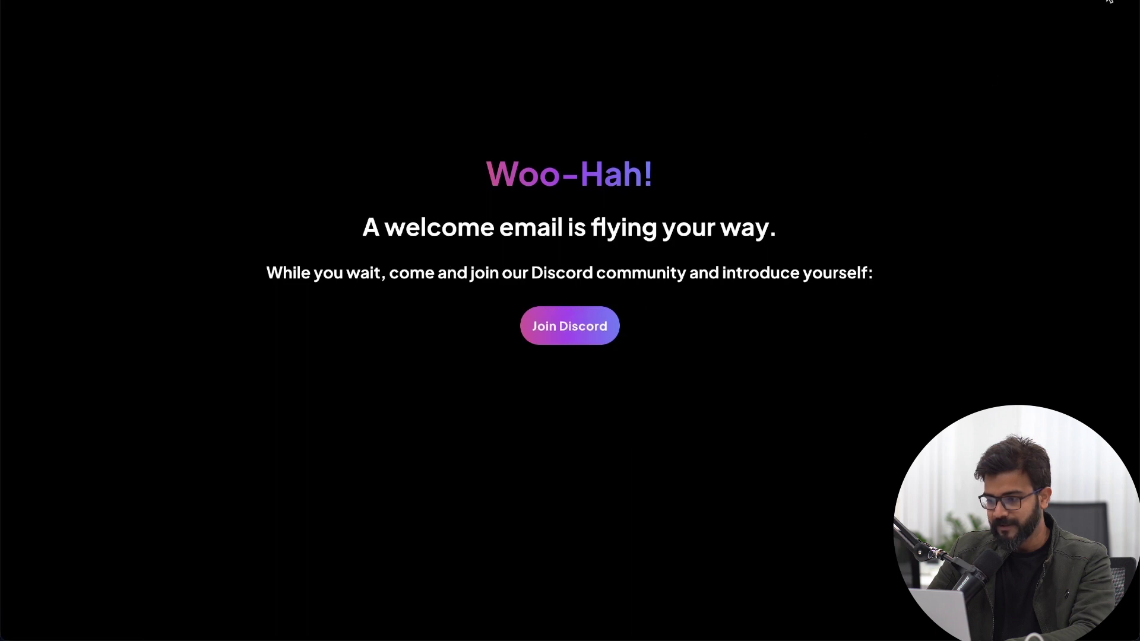
Step: Open Discord in a new tab and scroll through the Leonardo.Ai server's announcements
{"action": "key", "text": "super+t"}
{"action": "type", "text": "dis"}
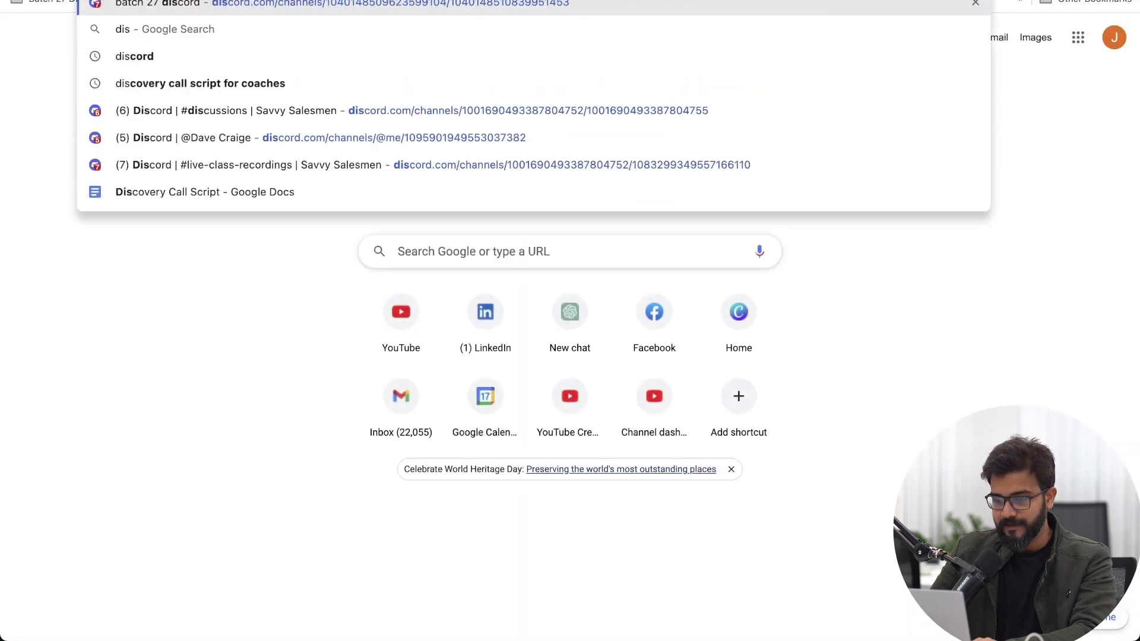
{"action": "key", "text": "Return"}
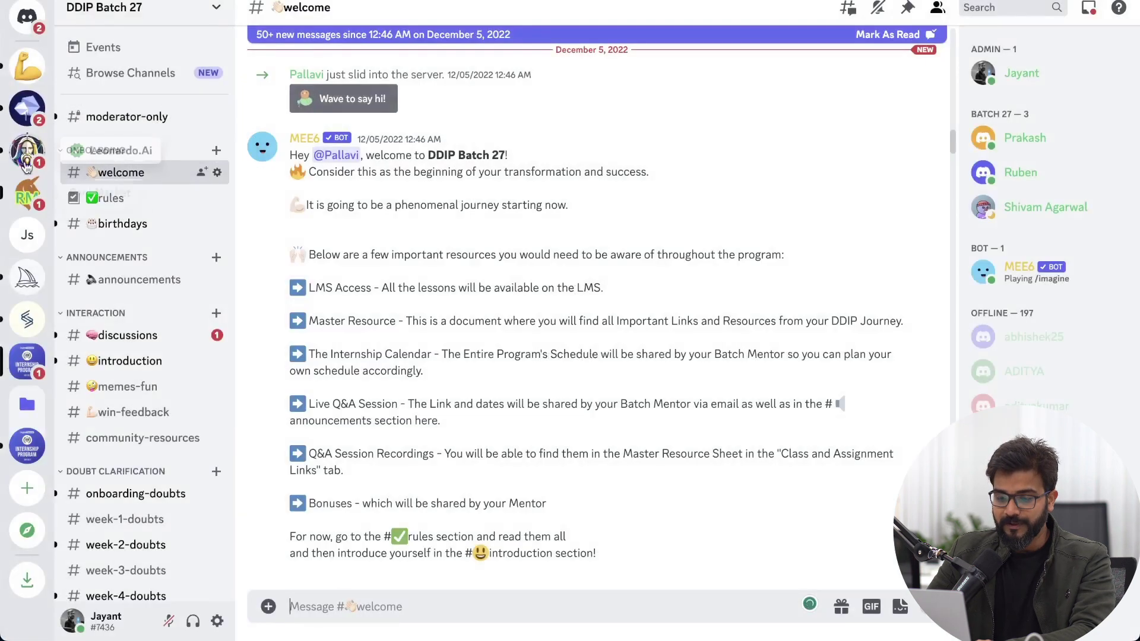
{"action": "left_click", "coordinate": [26, 163]}
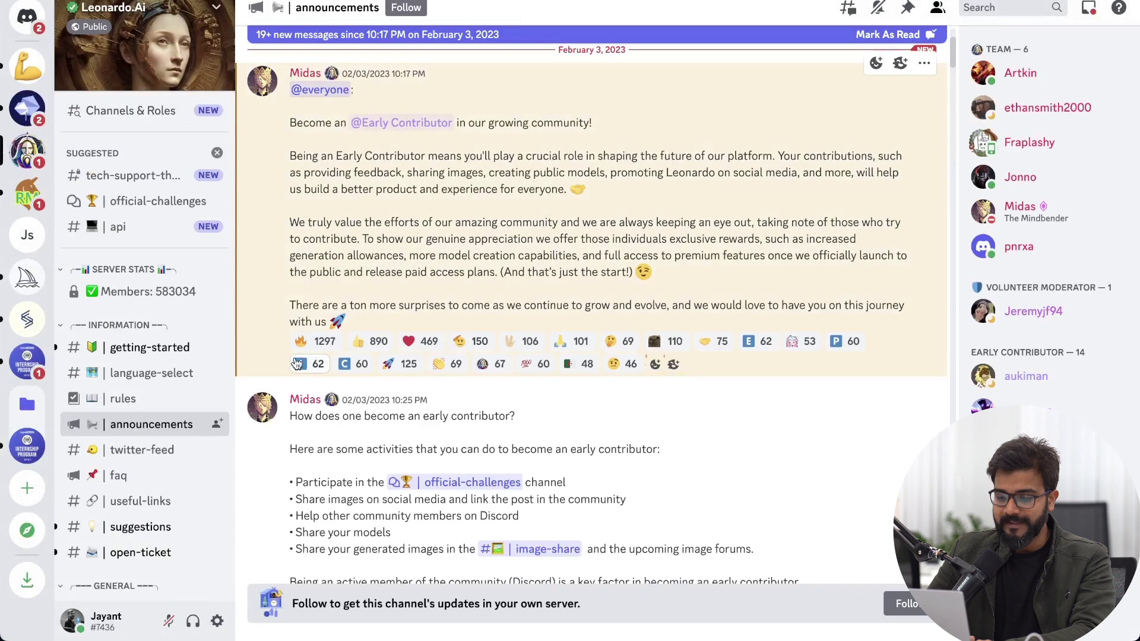
{"action": "scroll", "coordinate": [297, 363], "scroll_direction": "down", "scroll_amount": 10}
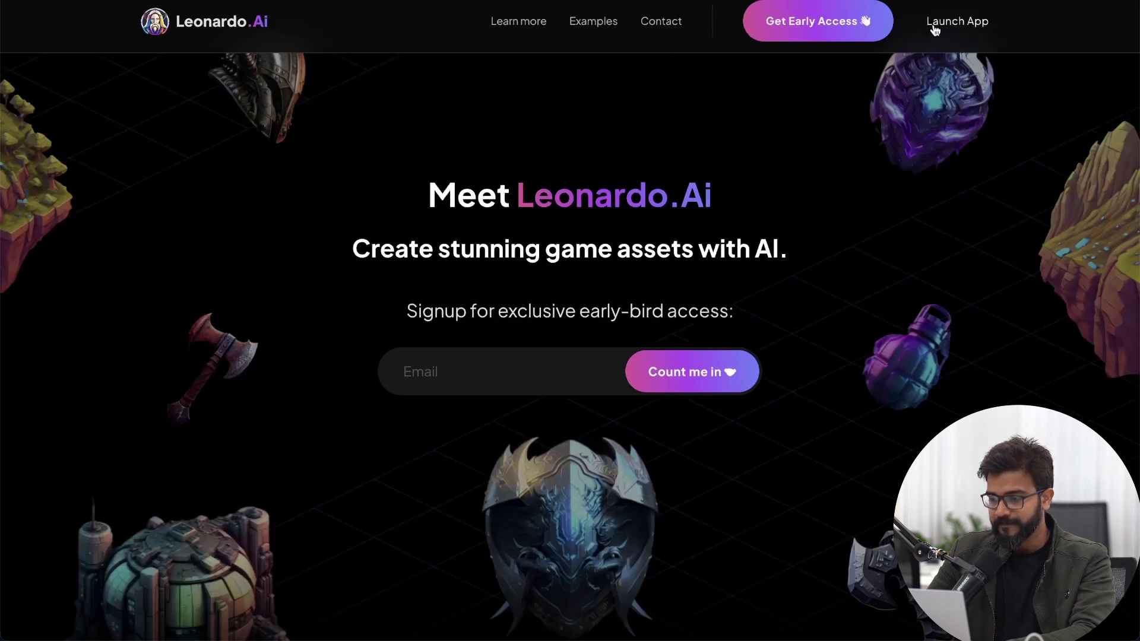
Step: Follow the welcome email's 'Join us on Discord' link and open the Leonardo.Ai server
{"action": "left_click", "coordinate": [935, 27]}
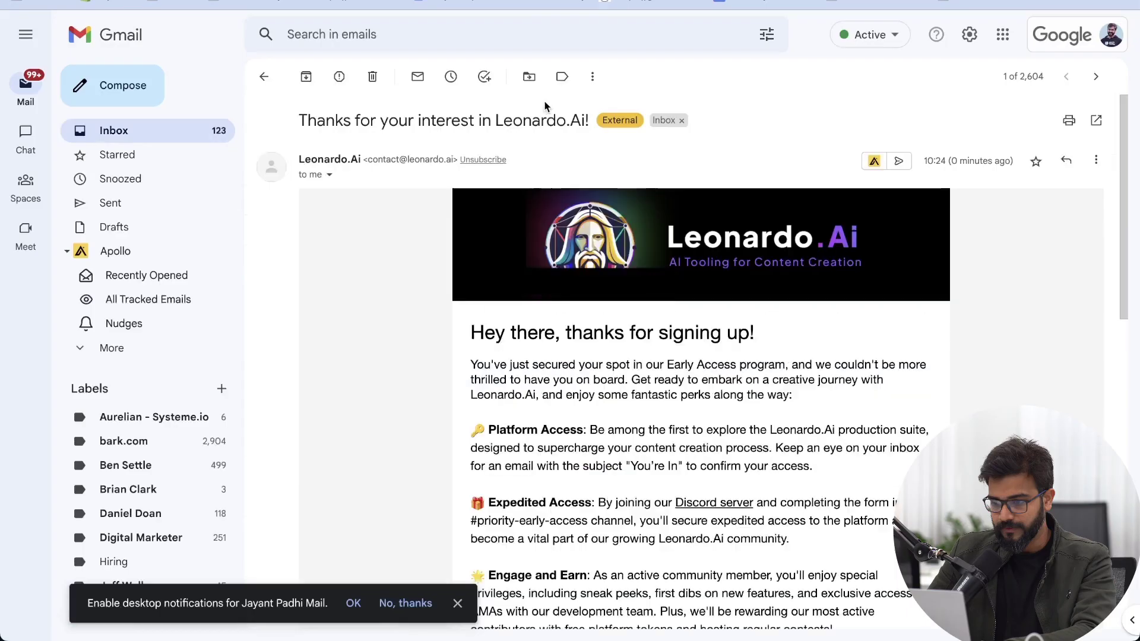
{"action": "scroll", "coordinate": [532, 269], "scroll_direction": "down", "scroll_amount": 6}
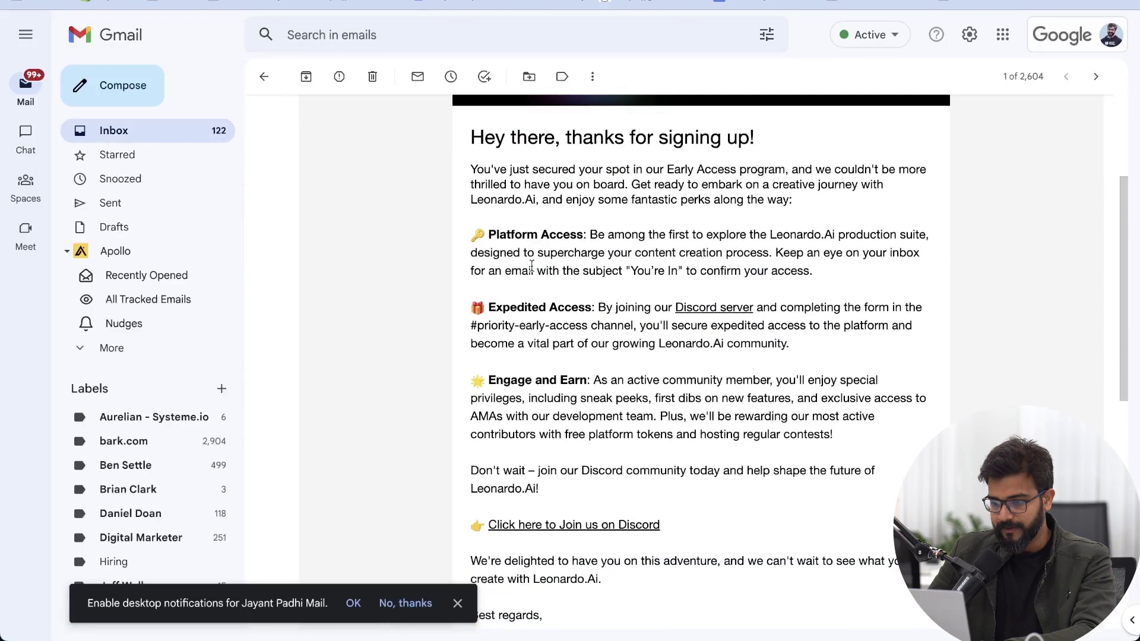
{"action": "scroll", "coordinate": [533, 270], "scroll_direction": "down", "scroll_amount": 2}
{"action": "left_click", "coordinate": [582, 331]}
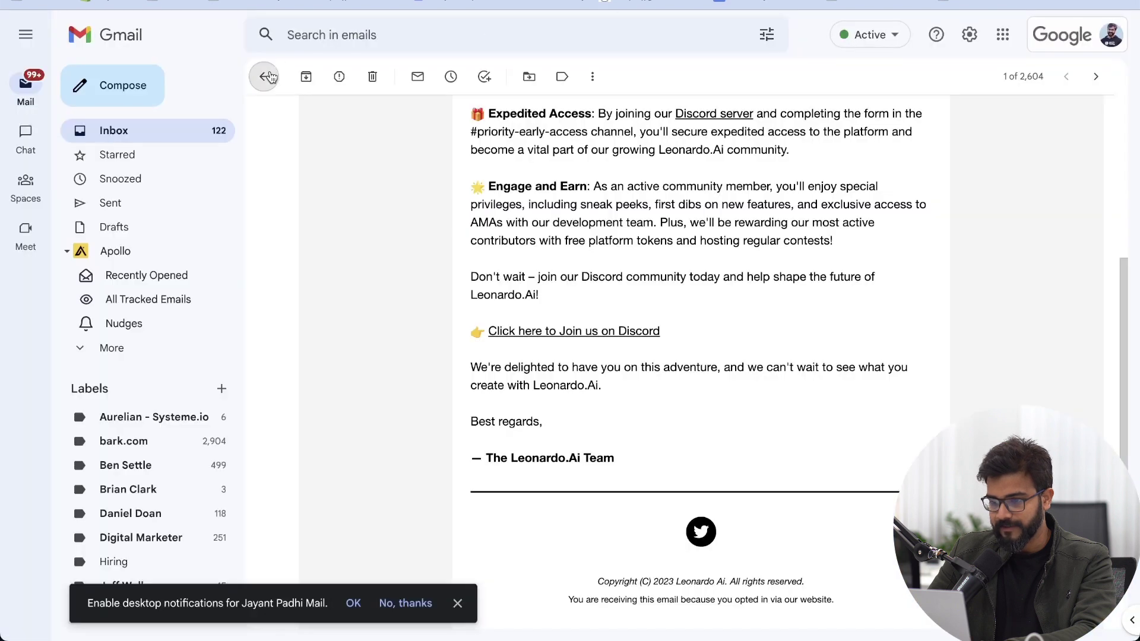
{"action": "left_click", "coordinate": [264, 76]}
{"action": "left_click", "coordinate": [25, 128]}
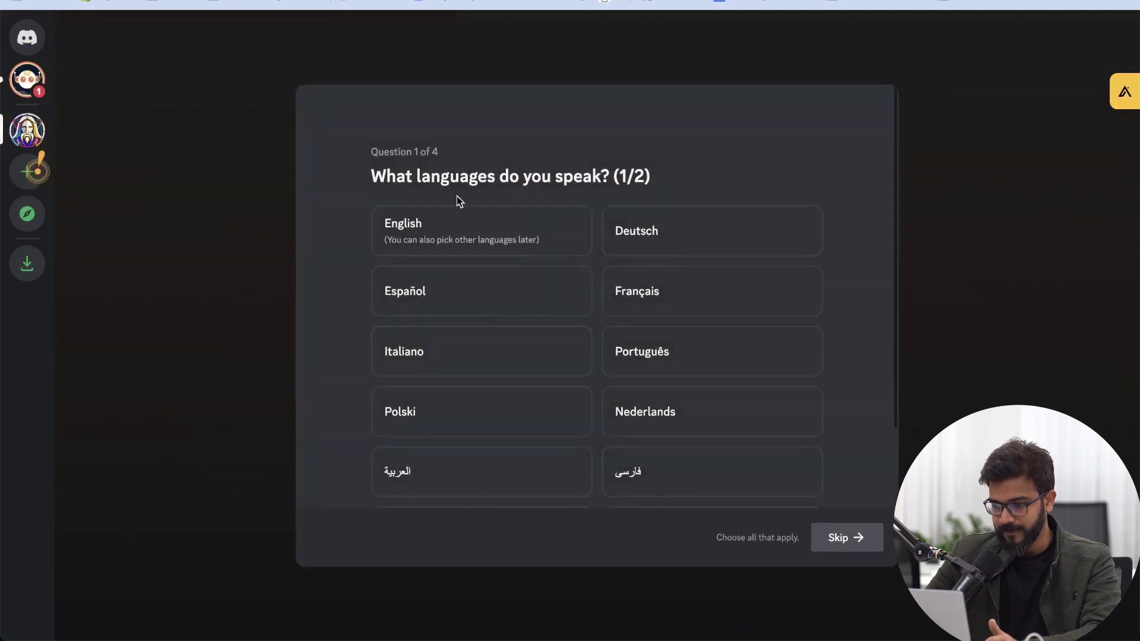
Step: Choose English and हिन्दी as spoken languages in the onboarding questions
{"action": "left_click", "coordinate": [488, 231]}
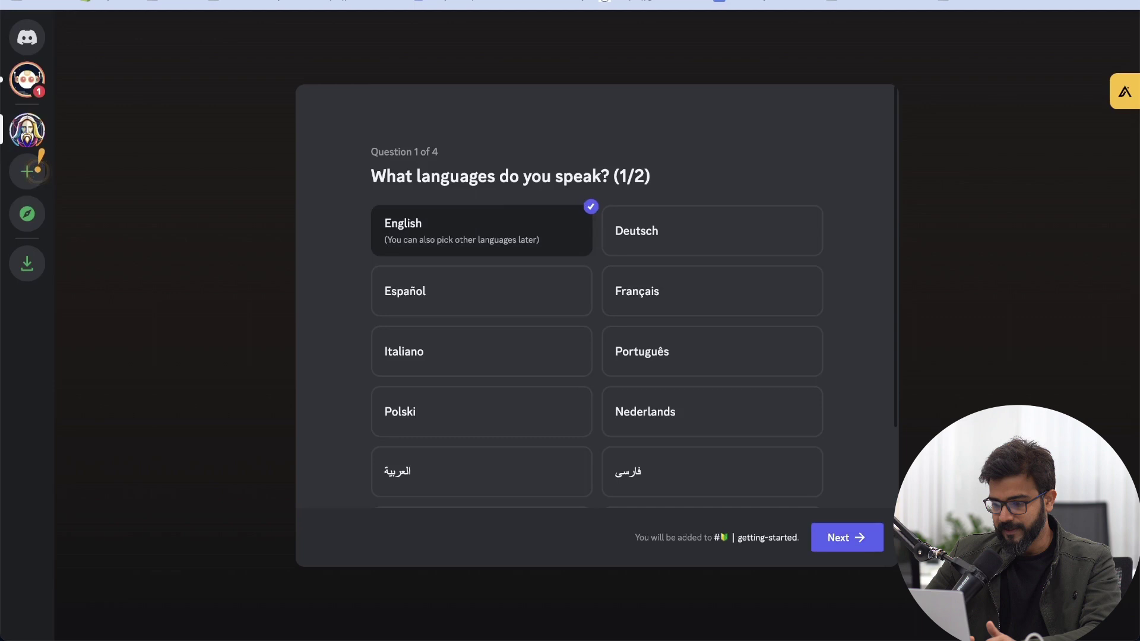
{"action": "left_click", "coordinate": [855, 538]}
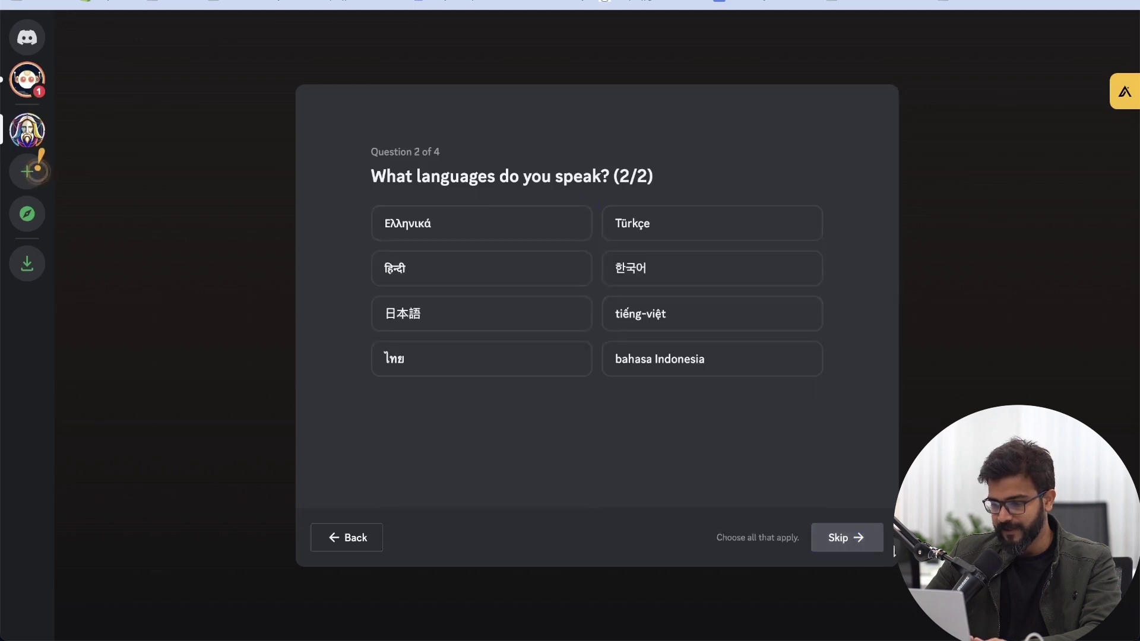
{"action": "left_click", "coordinate": [558, 278]}
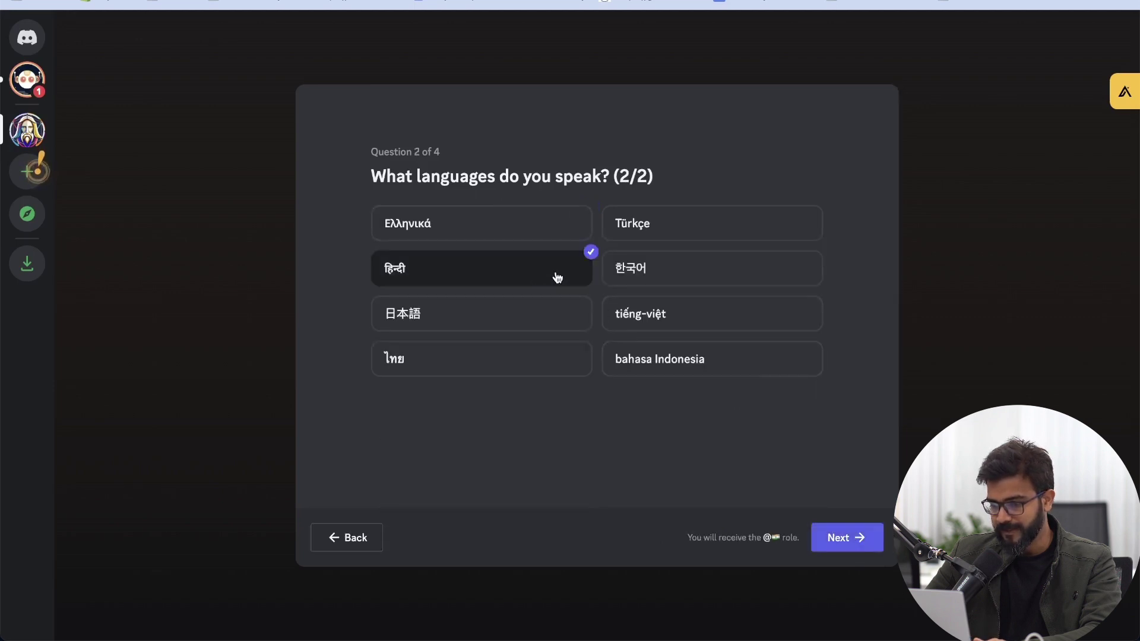
{"action": "left_click", "coordinate": [853, 538]}
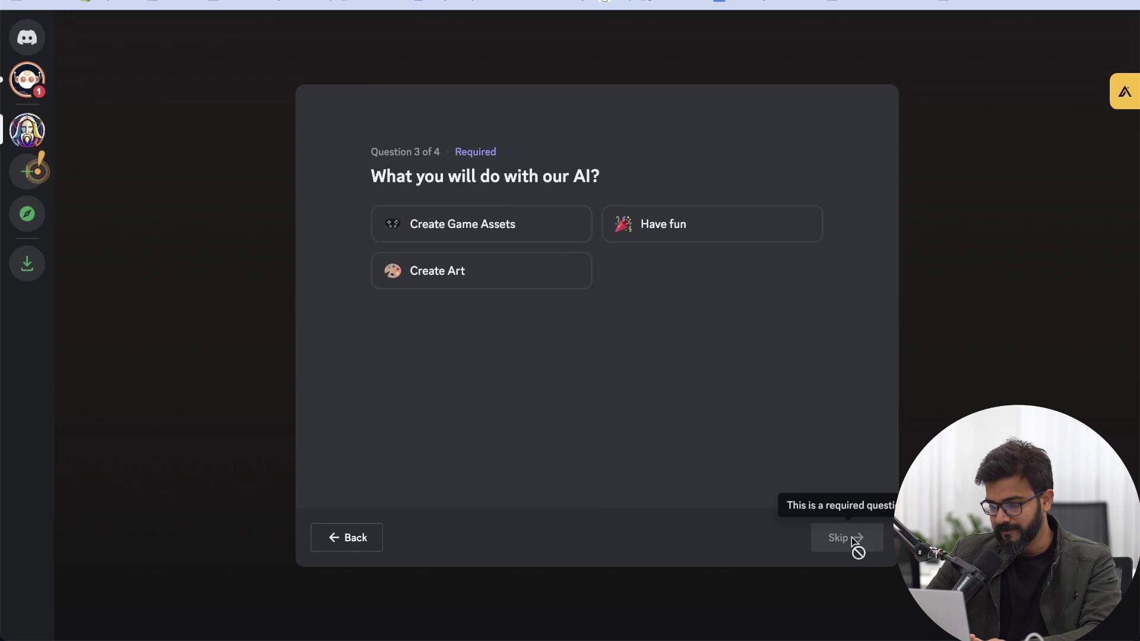
Step: Pick an intended use for AI on the use question and continue
{"action": "left_click", "coordinate": [512, 277]}
{"action": "left_click", "coordinate": [693, 230]}
{"action": "left_click", "coordinate": [519, 224]}
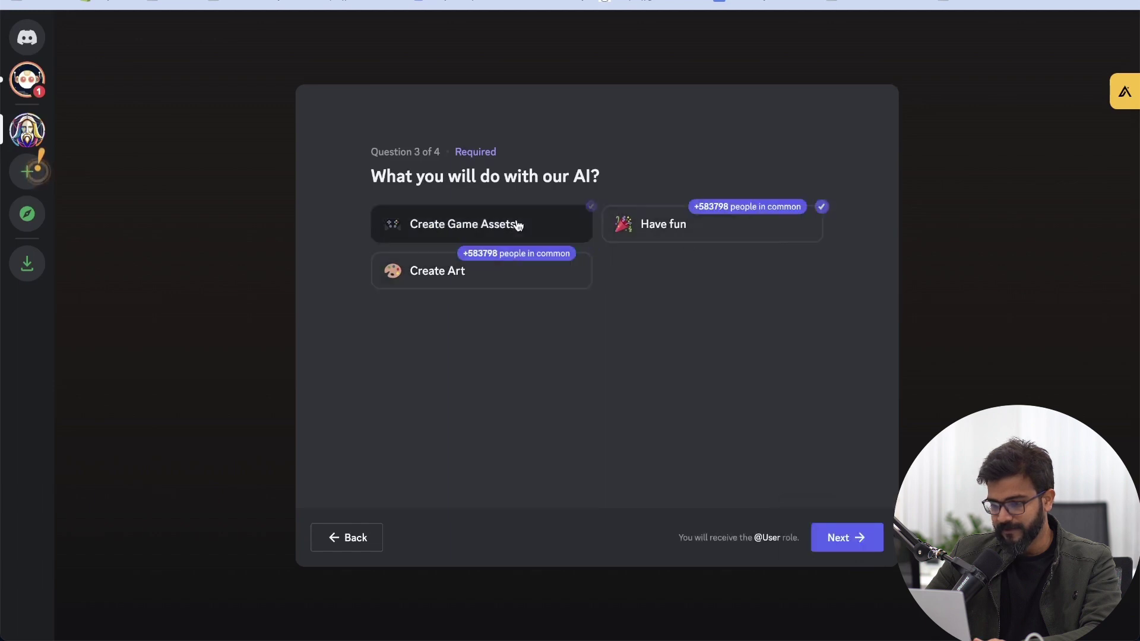
{"action": "left_click", "coordinate": [588, 229]}
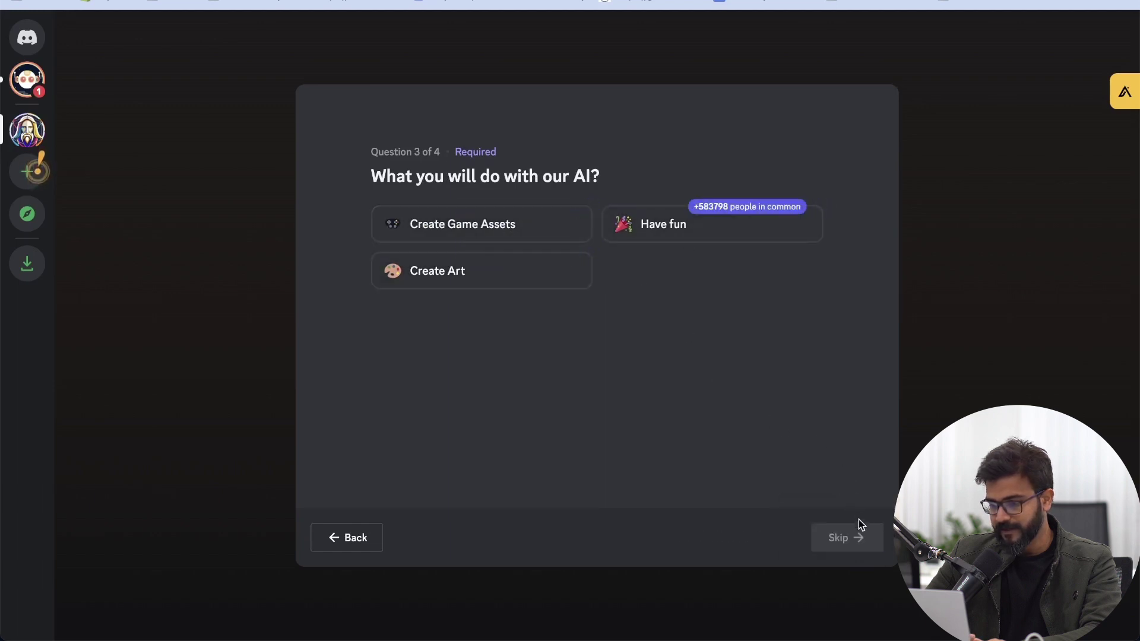
{"action": "left_click", "coordinate": [707, 224]}
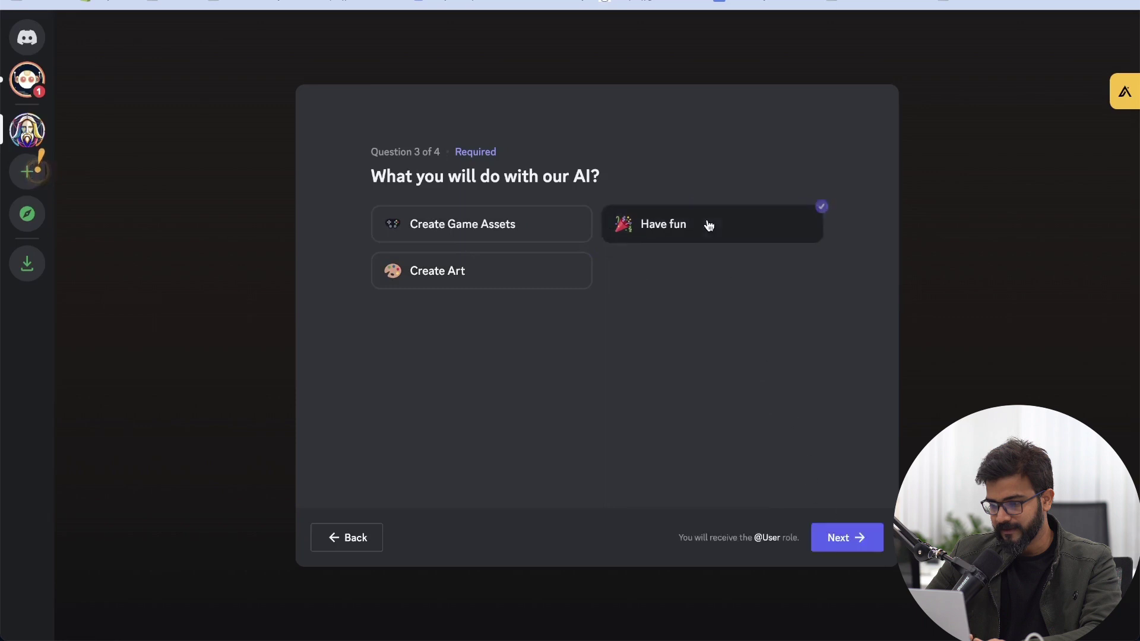
{"action": "left_click", "coordinate": [465, 273]}
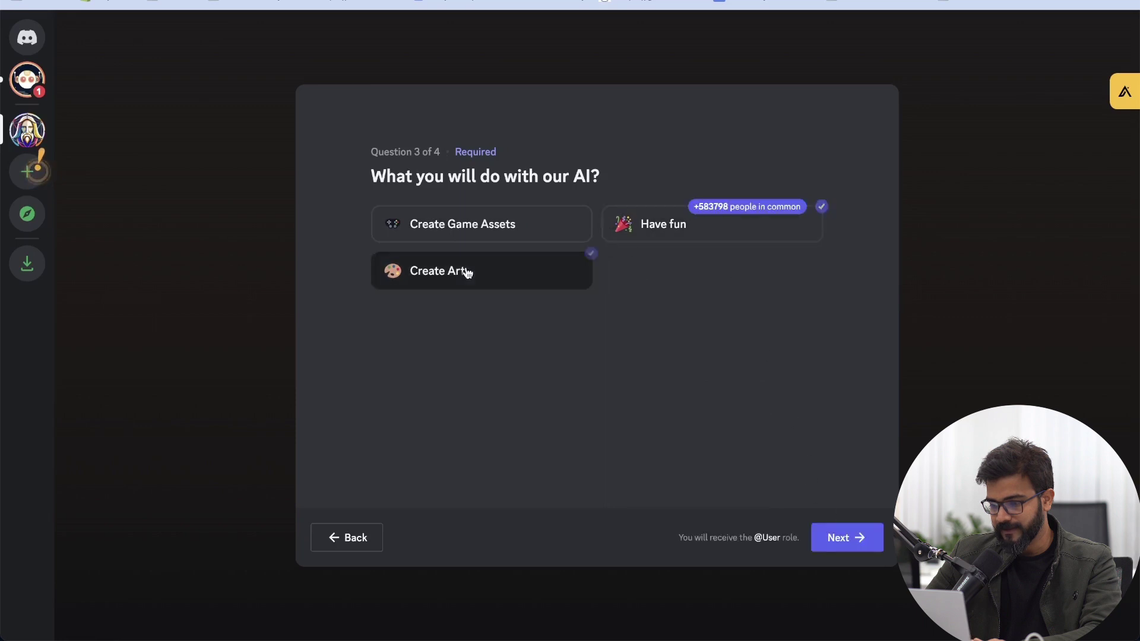
{"action": "left_click", "coordinate": [769, 233]}
Step: Tick both web-app acknowledgements and finish the onboarding
{"action": "left_click", "coordinate": [847, 537]}
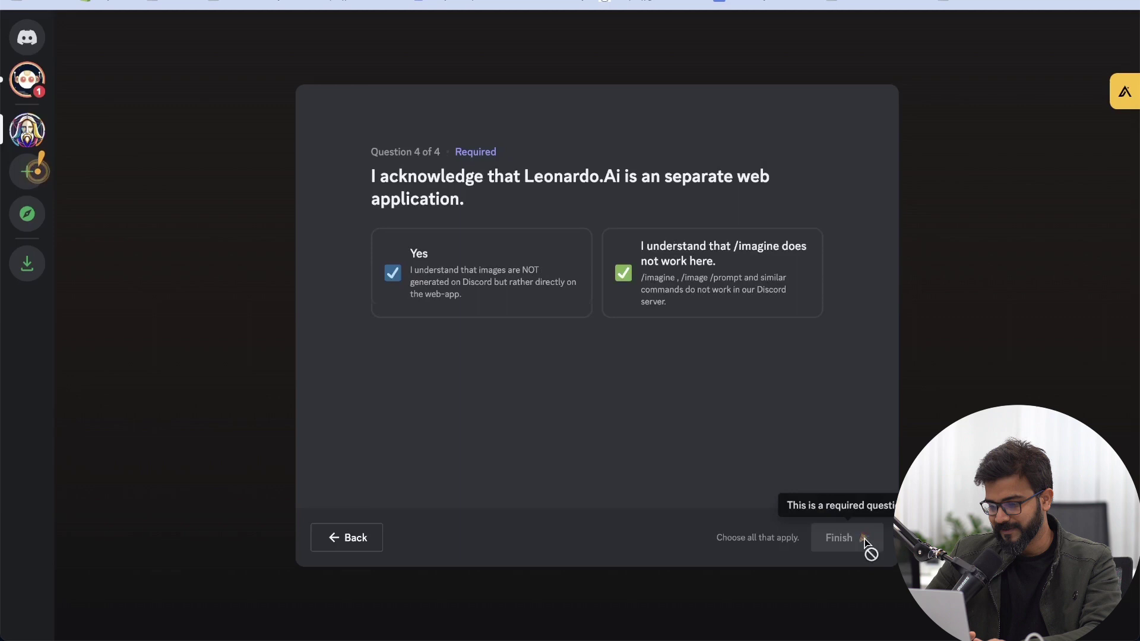
{"action": "left_click", "coordinate": [390, 272]}
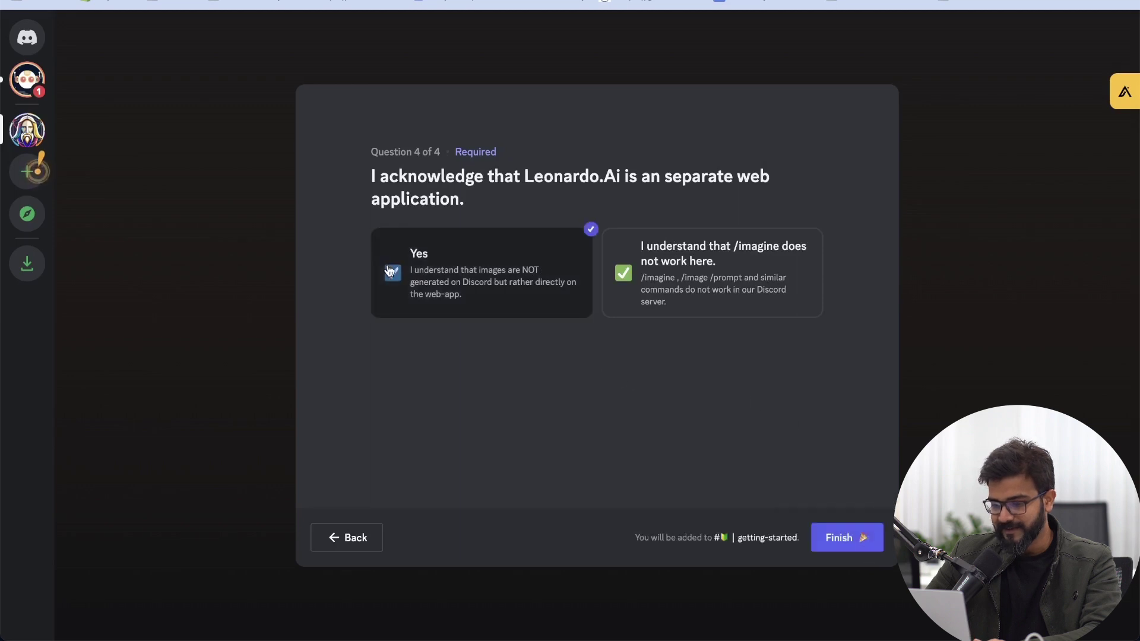
{"action": "left_click", "coordinate": [751, 281]}
{"action": "left_click", "coordinate": [863, 539]}
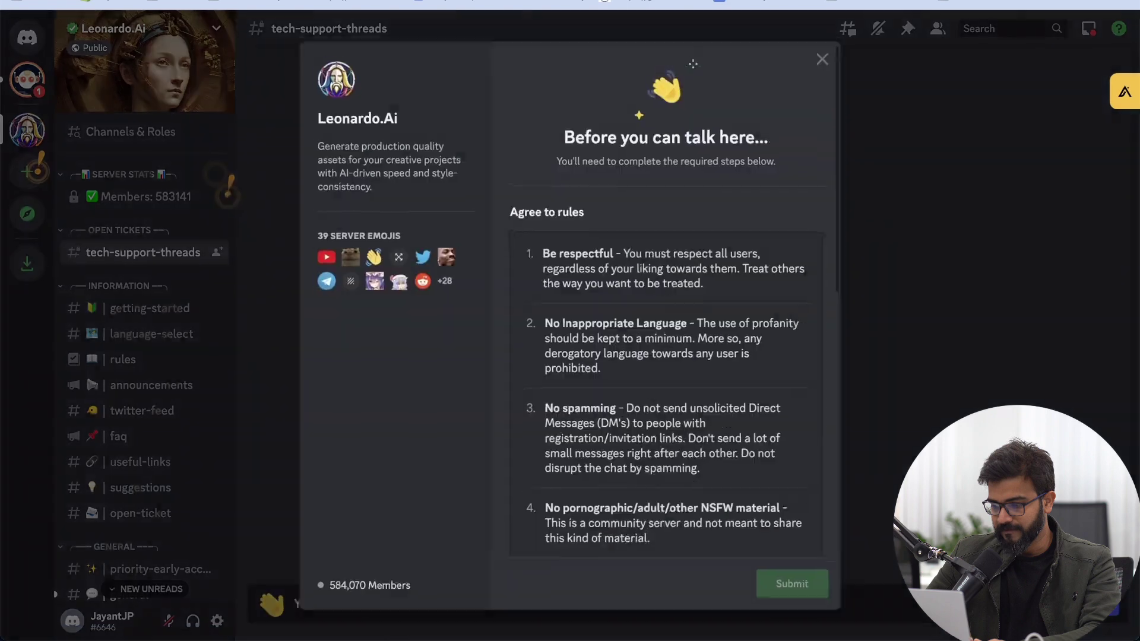
Step: Agree to and submit the server rules, dismiss the voice channels tip, and open #getting-started
{"action": "scroll", "coordinate": [647, 331], "scroll_direction": "down", "scroll_amount": 9}
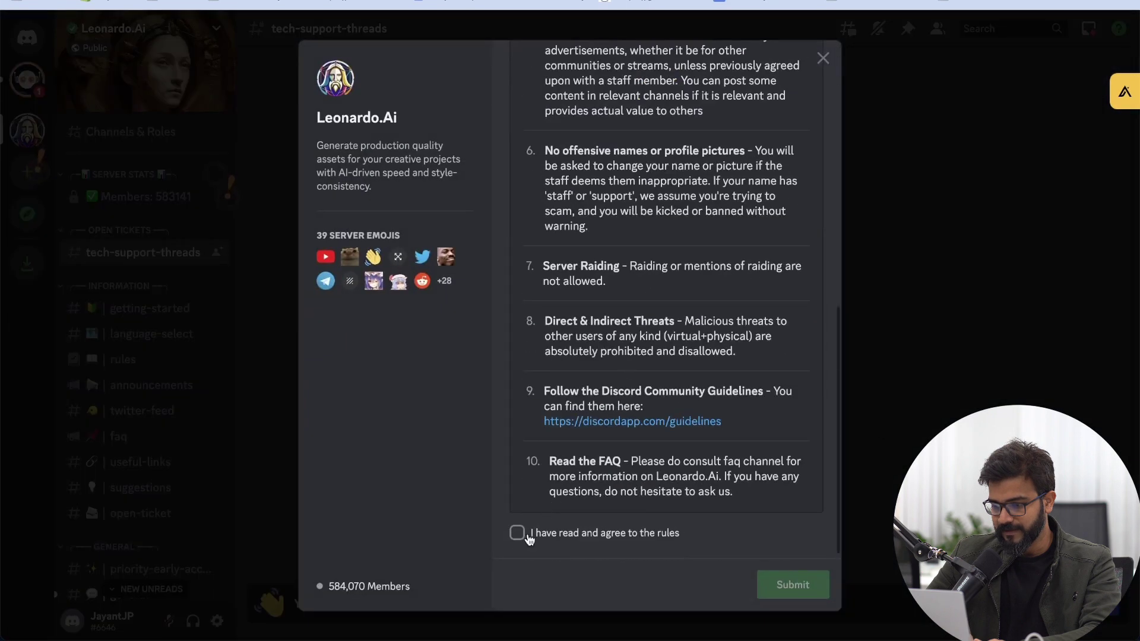
{"action": "left_click", "coordinate": [528, 536]}
{"action": "left_click", "coordinate": [793, 585]}
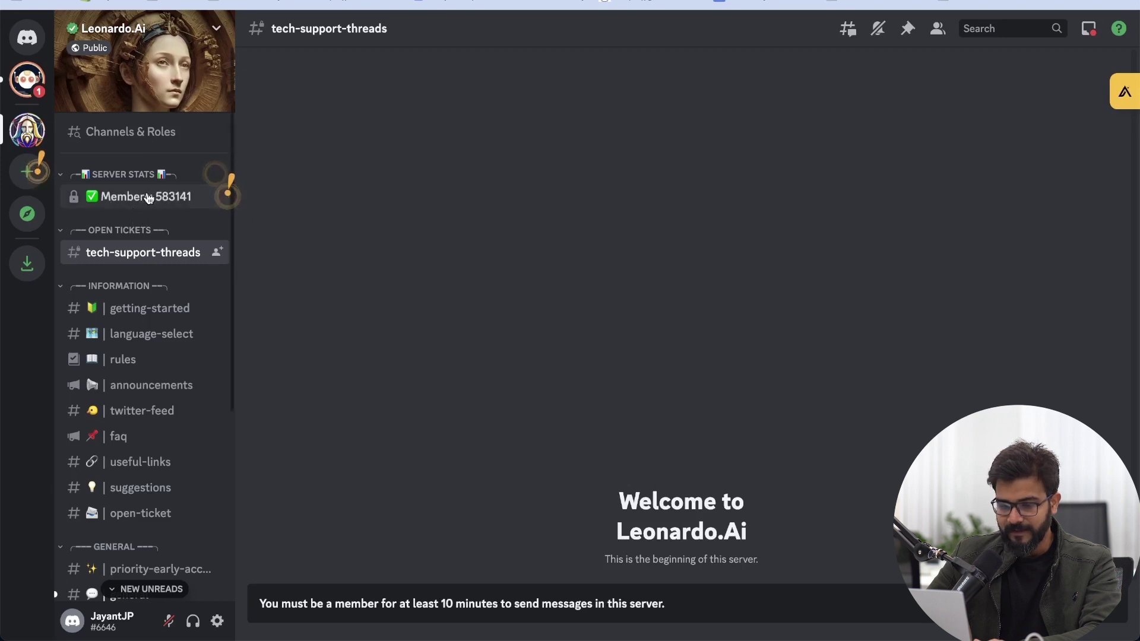
{"action": "left_click", "coordinate": [227, 195]}
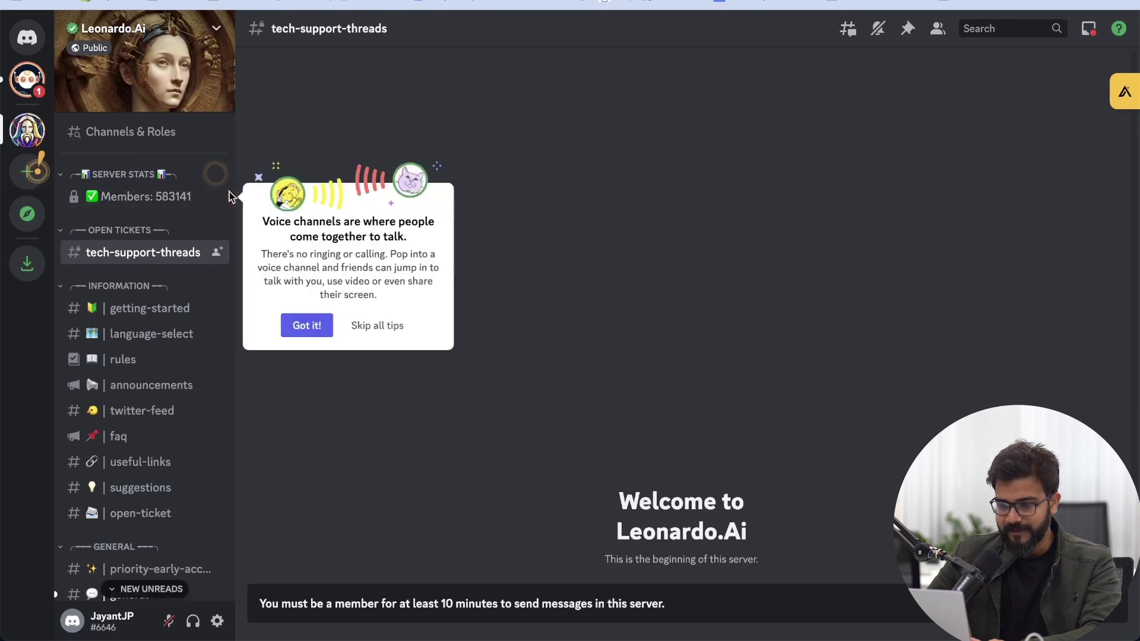
{"action": "left_click", "coordinate": [181, 205]}
{"action": "left_click", "coordinate": [156, 312]}
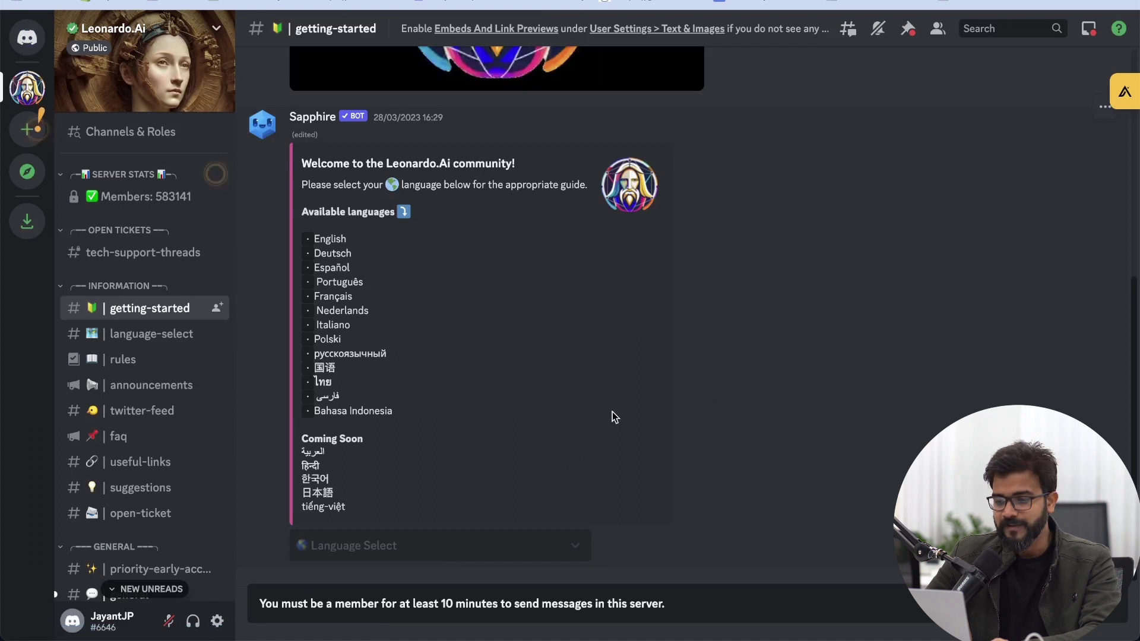
Step: Return to Leonardo.Ai and enter the app via the whitelist confirmation
{"action": "mouse_move", "coordinate": [6, 402]}
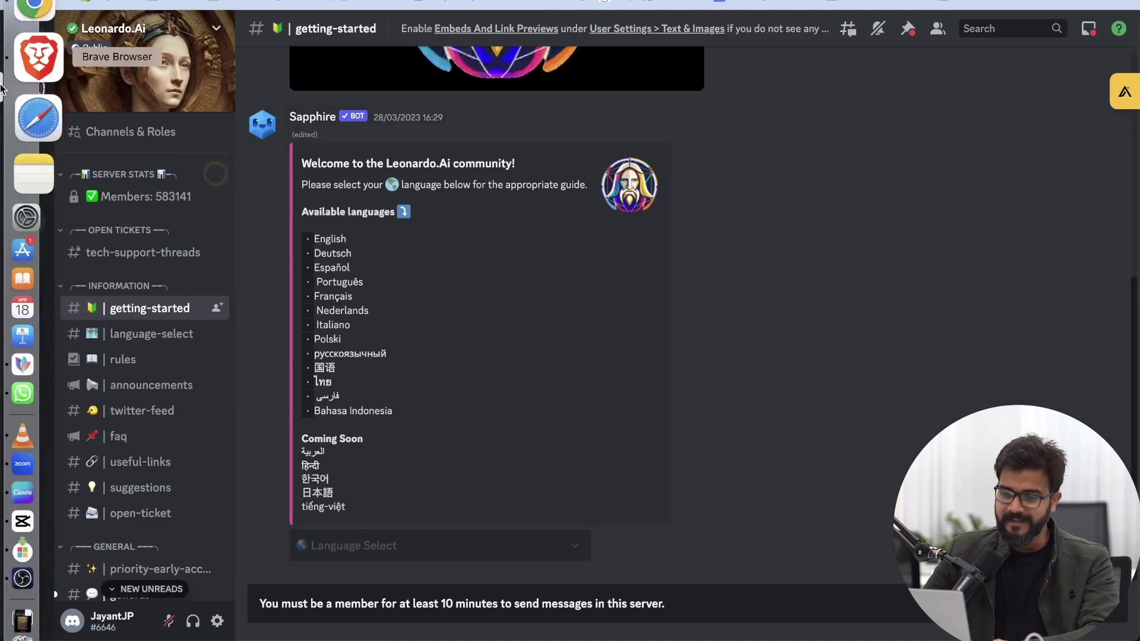
{"action": "left_click", "coordinate": [37, 20]}
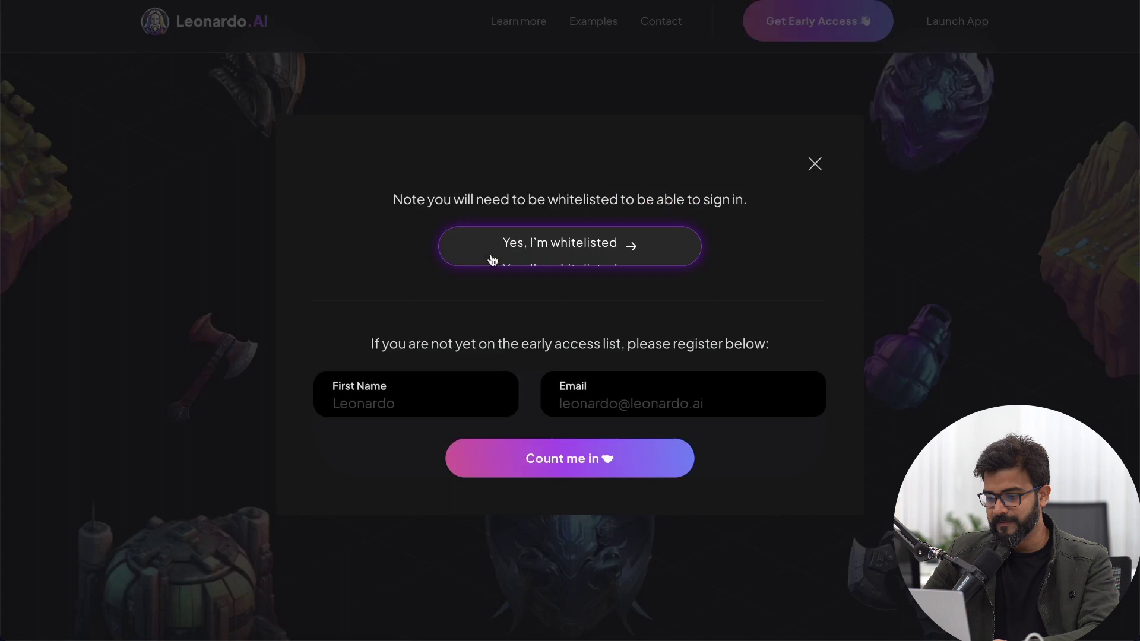
{"action": "left_click", "coordinate": [536, 246]}
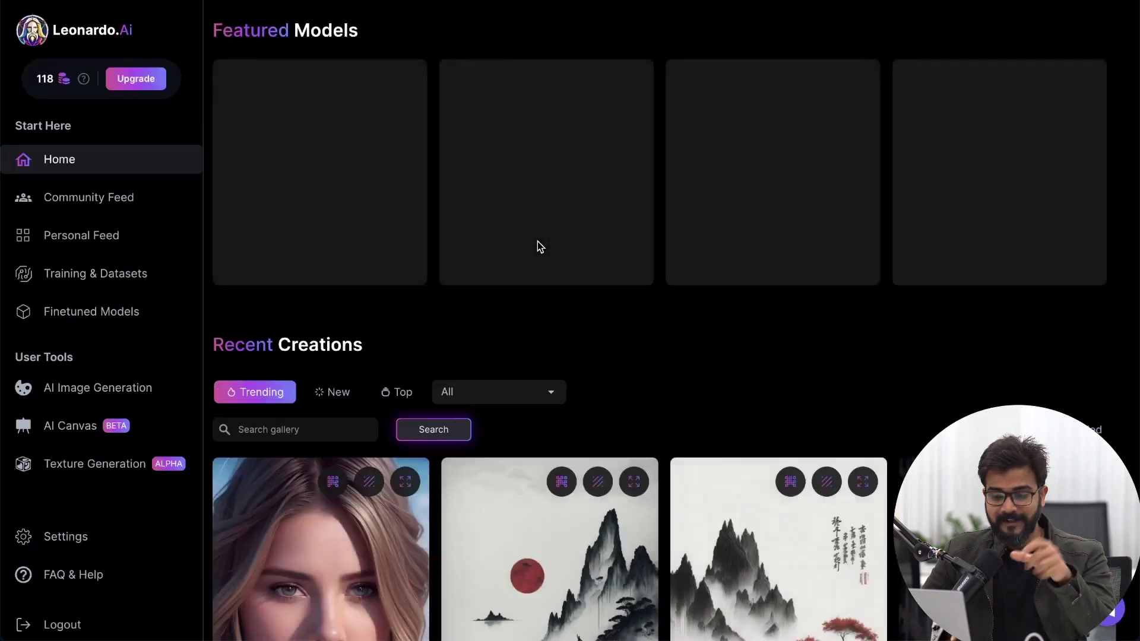
Step: Scroll Recent Creations and open the red-haired student-in-glasses portrait's details
{"action": "scroll", "coordinate": [565, 331], "scroll_direction": "down", "scroll_amount": 5}
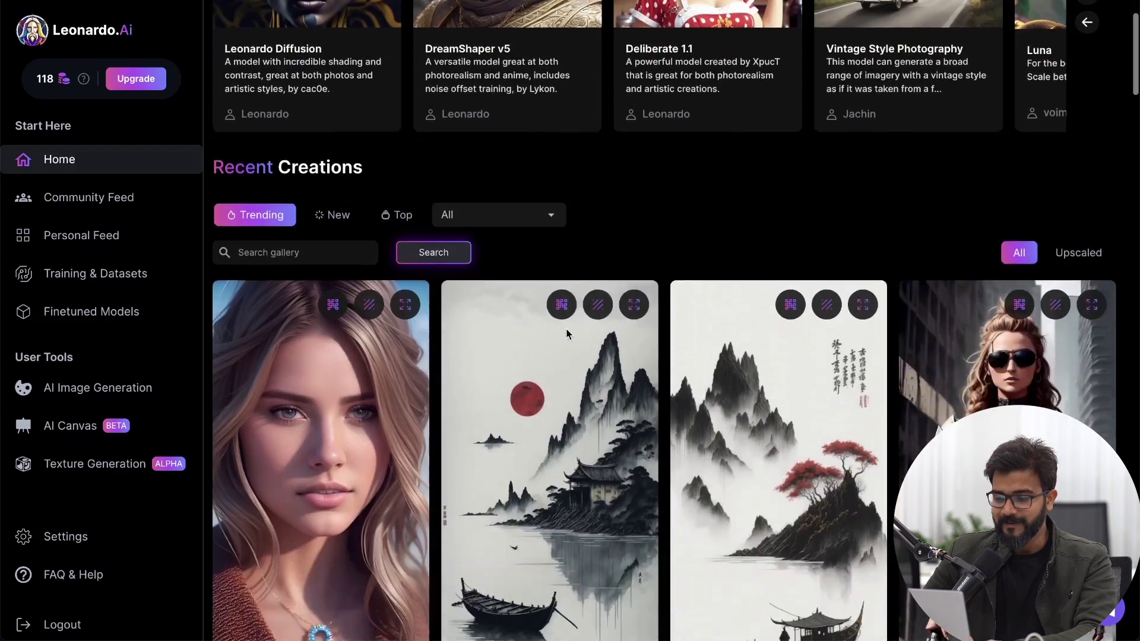
{"action": "scroll", "coordinate": [565, 331], "scroll_direction": "down", "scroll_amount": 8}
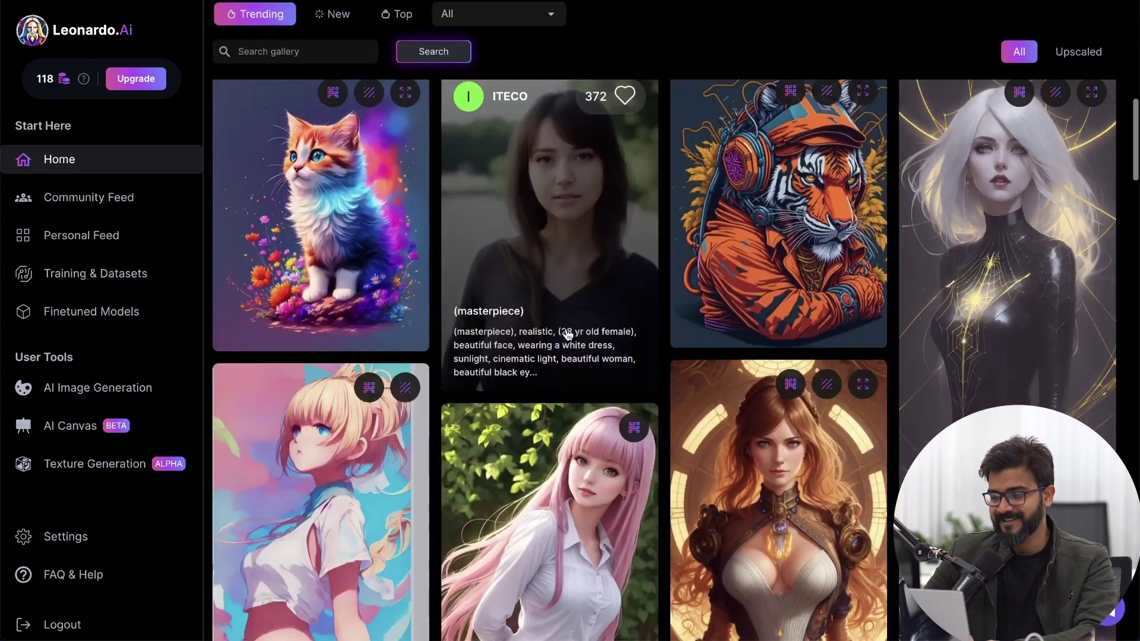
{"action": "scroll", "coordinate": [1135, 219], "scroll_direction": "down", "scroll_amount": 5}
{"action": "scroll", "coordinate": [1112, 339], "scroll_direction": "down", "scroll_amount": 5}
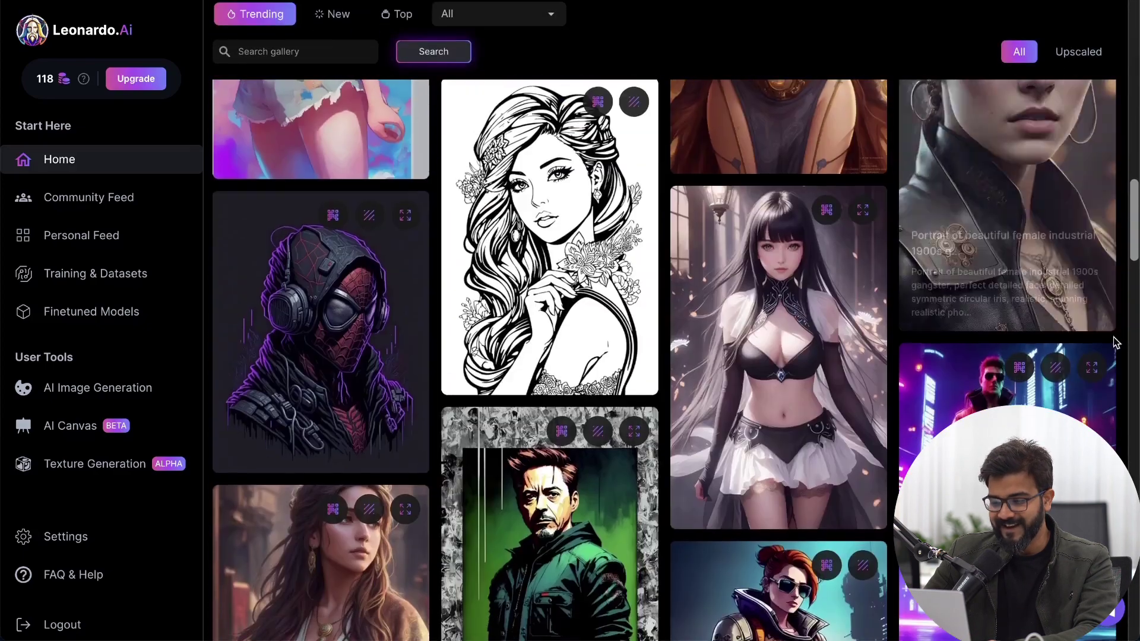
{"action": "scroll", "coordinate": [1113, 339], "scroll_direction": "down", "scroll_amount": 3}
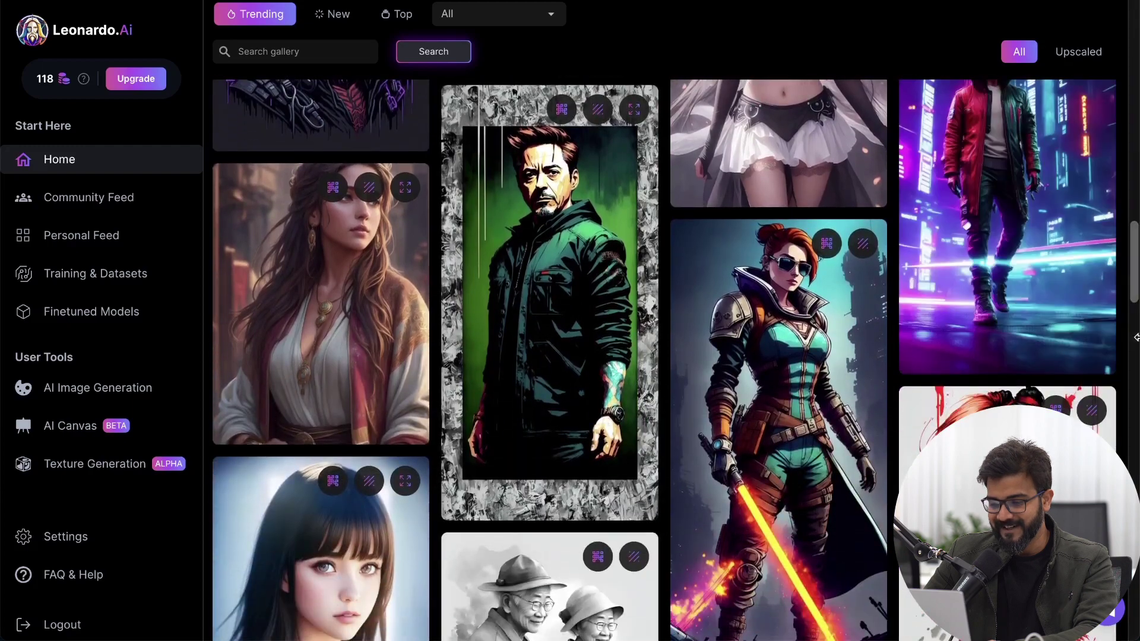
{"action": "scroll", "coordinate": [1136, 337], "scroll_direction": "down", "scroll_amount": 5}
{"action": "scroll", "coordinate": [1136, 338], "scroll_direction": "down", "scroll_amount": 8}
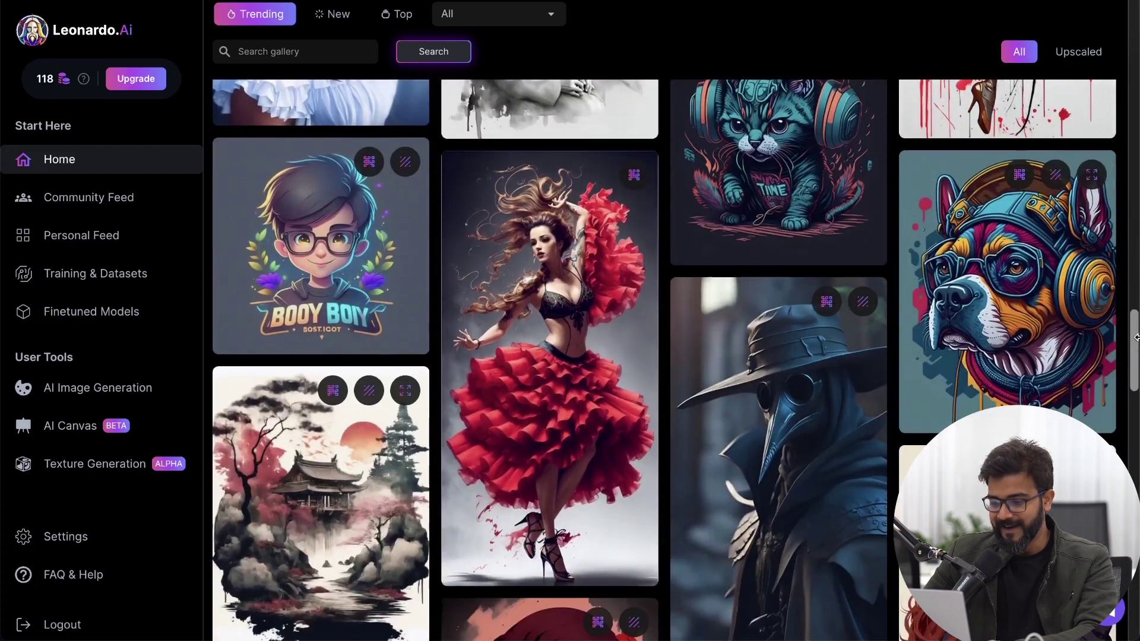
{"action": "scroll", "coordinate": [1135, 337], "scroll_direction": "down", "scroll_amount": 3}
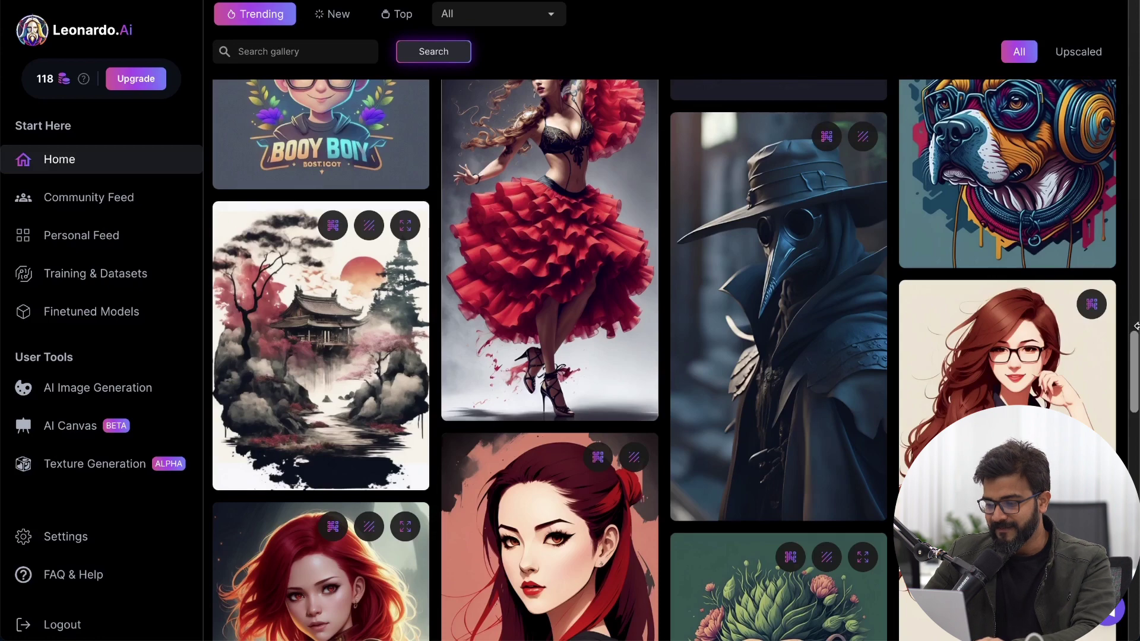
{"action": "scroll", "coordinate": [1128, 333], "scroll_direction": "down", "scroll_amount": 1}
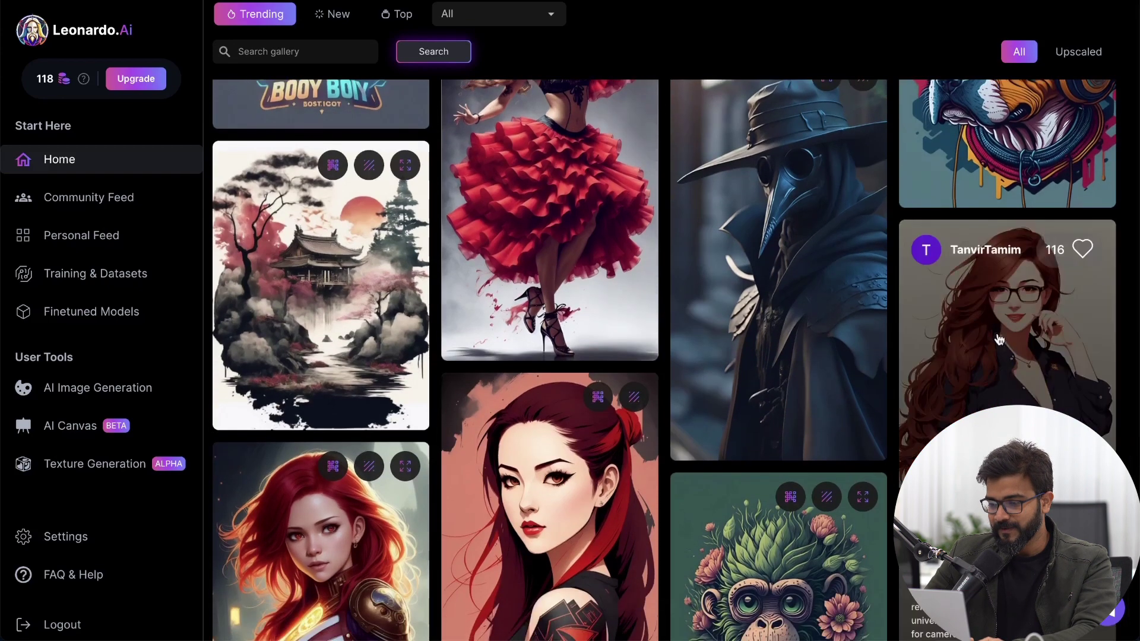
{"action": "left_click", "coordinate": [991, 343]}
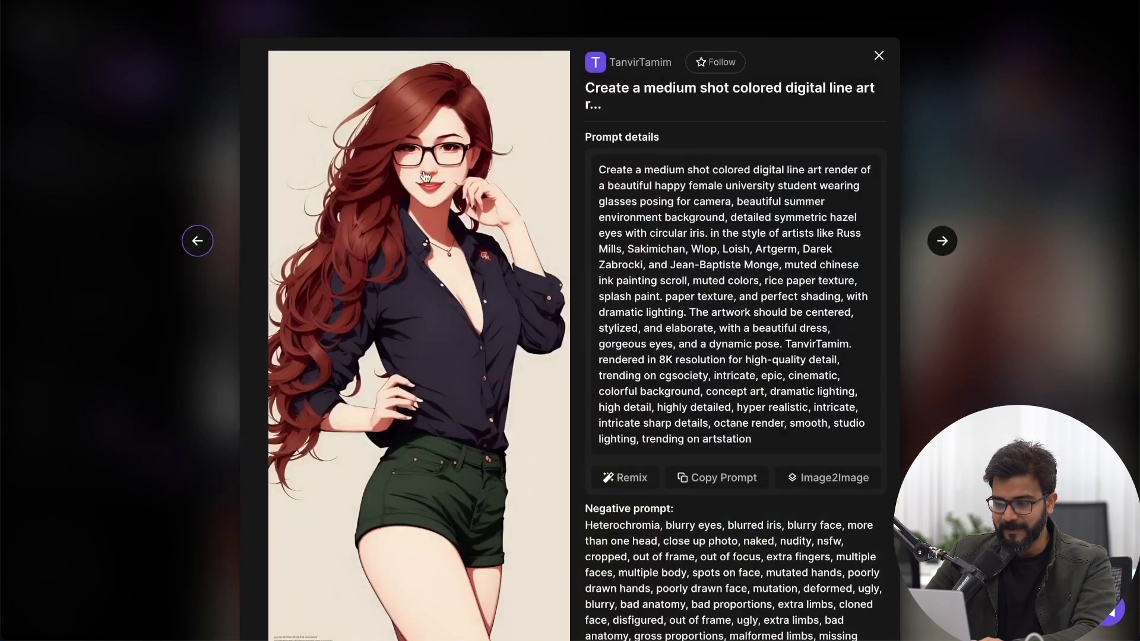
Step: Select the red-haired portrait's full prompt and copy it with Copy Prompt
{"action": "left_click_drag", "start_coordinate": [600, 167], "coordinate": [734, 427]}
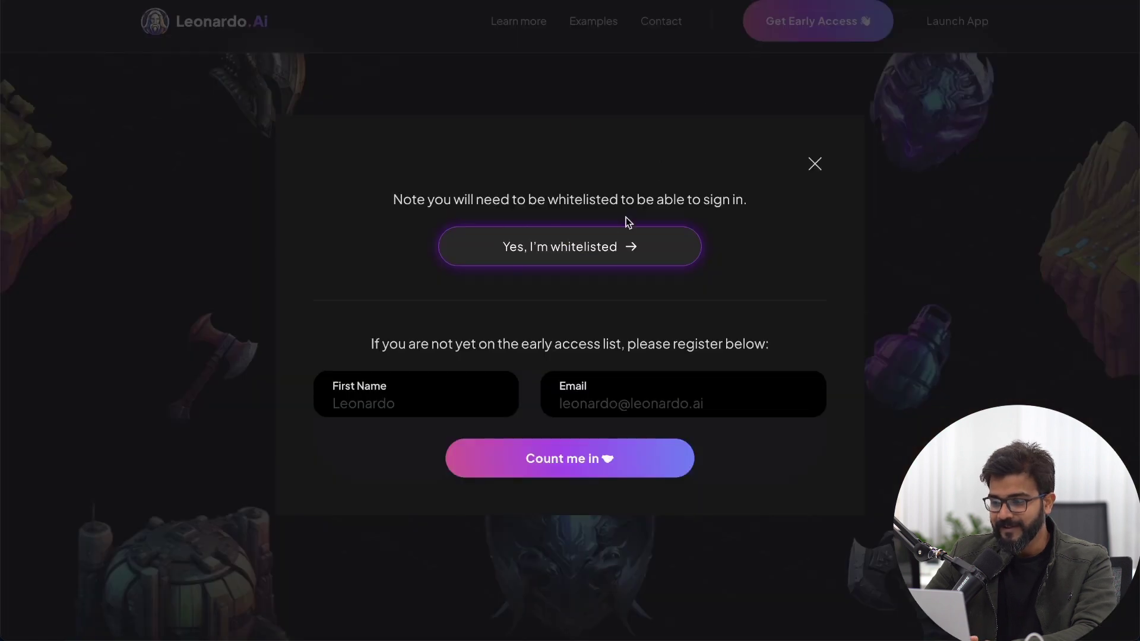
{"action": "left_click", "coordinate": [616, 242]}
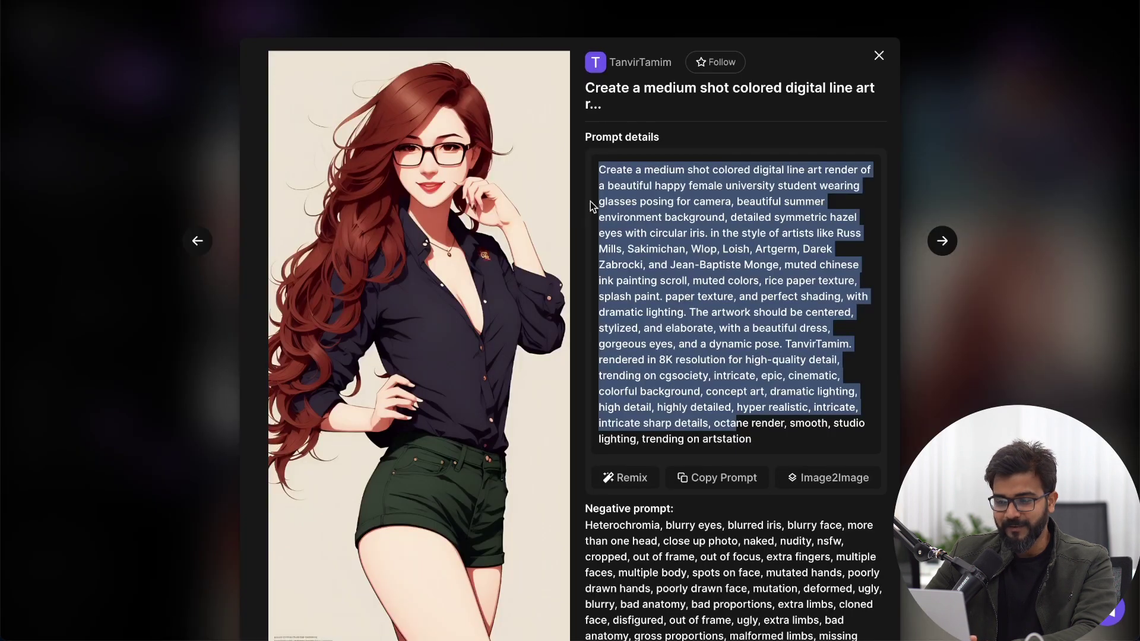
{"action": "left_click", "coordinate": [629, 199]}
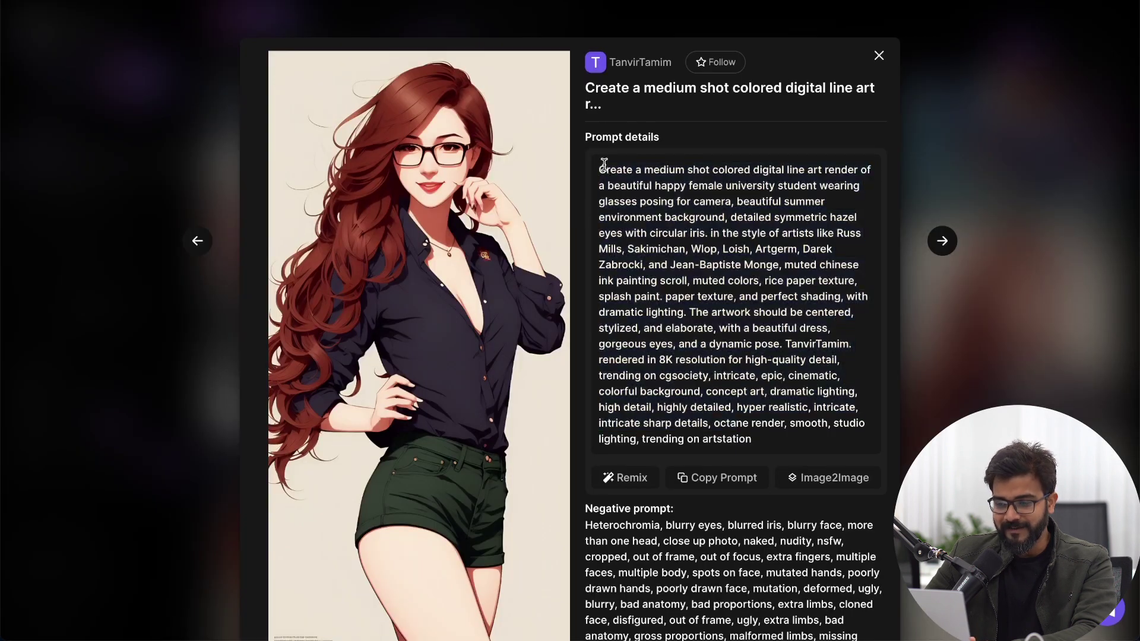
{"action": "left_click_drag", "start_coordinate": [600, 170], "coordinate": [811, 444]}
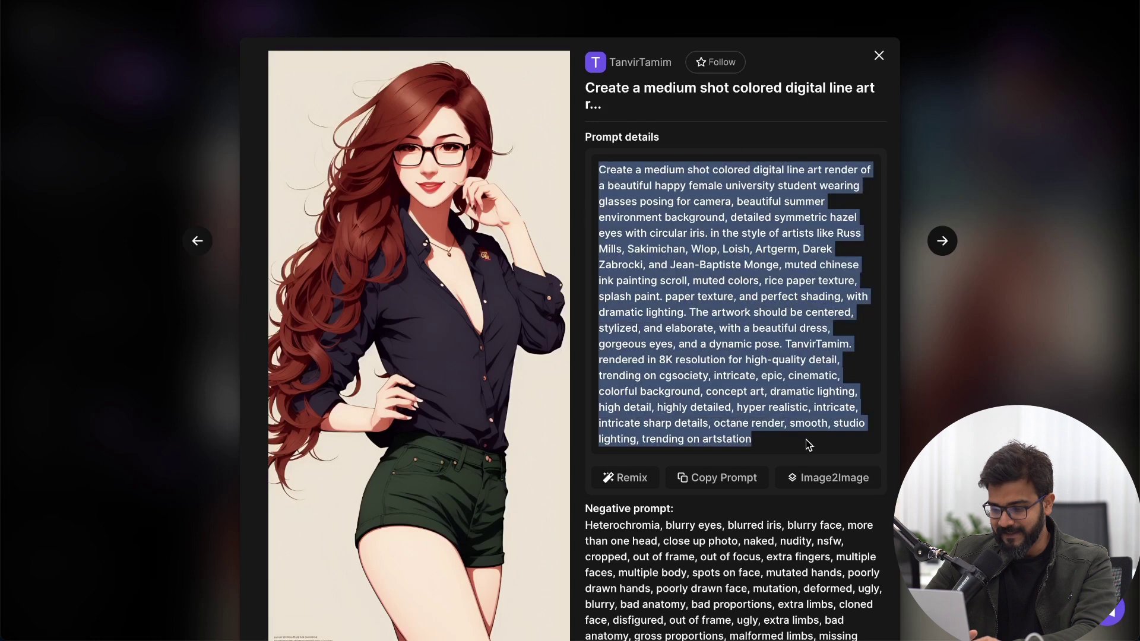
{"action": "left_click", "coordinate": [717, 478]}
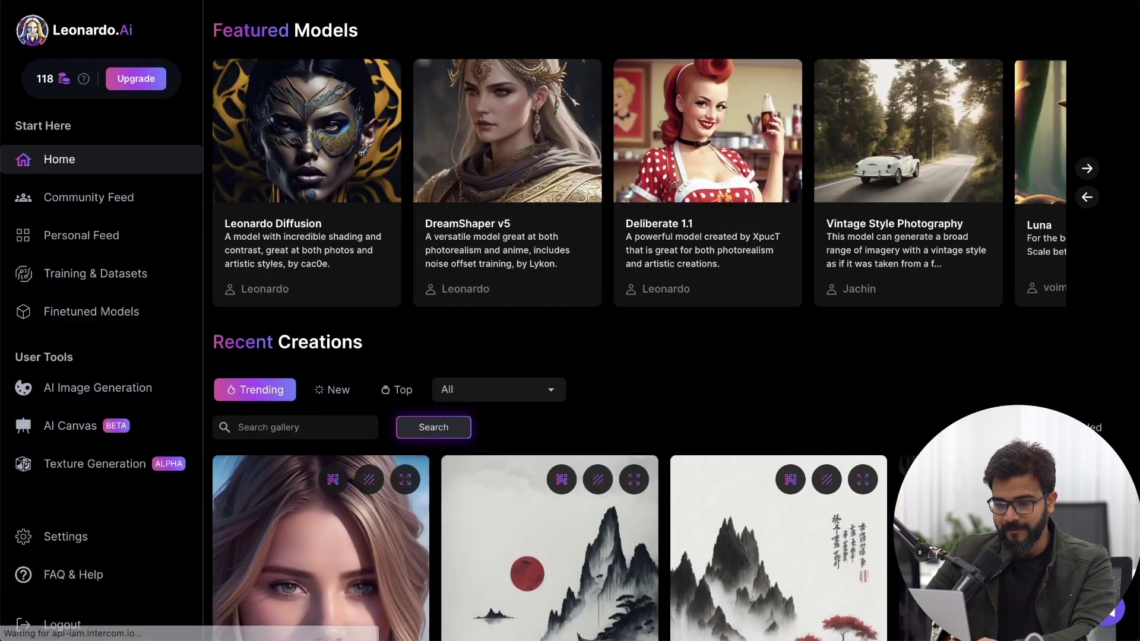
Step: In AI Image Generation, replace the Lakshmi prompt with the copied one and add 'Indian' after 'happy'
{"action": "left_click", "coordinate": [102, 389]}
{"action": "left_click", "coordinate": [371, 86]}
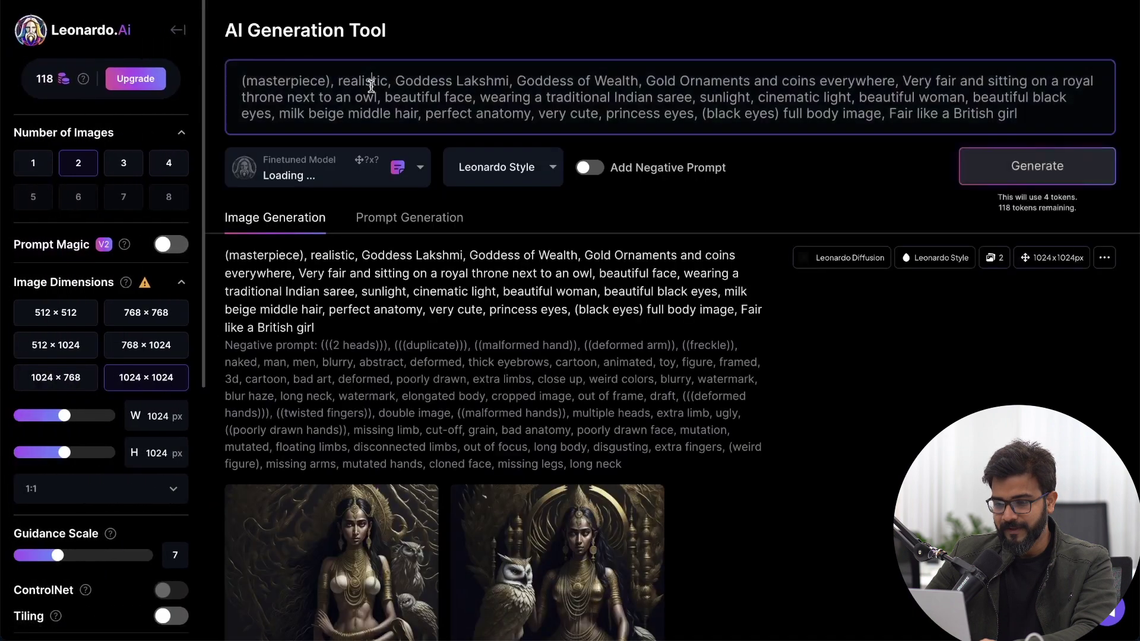
{"action": "key", "text": "ctrl+a"}
{"action": "key", "text": "ctrl+v"}
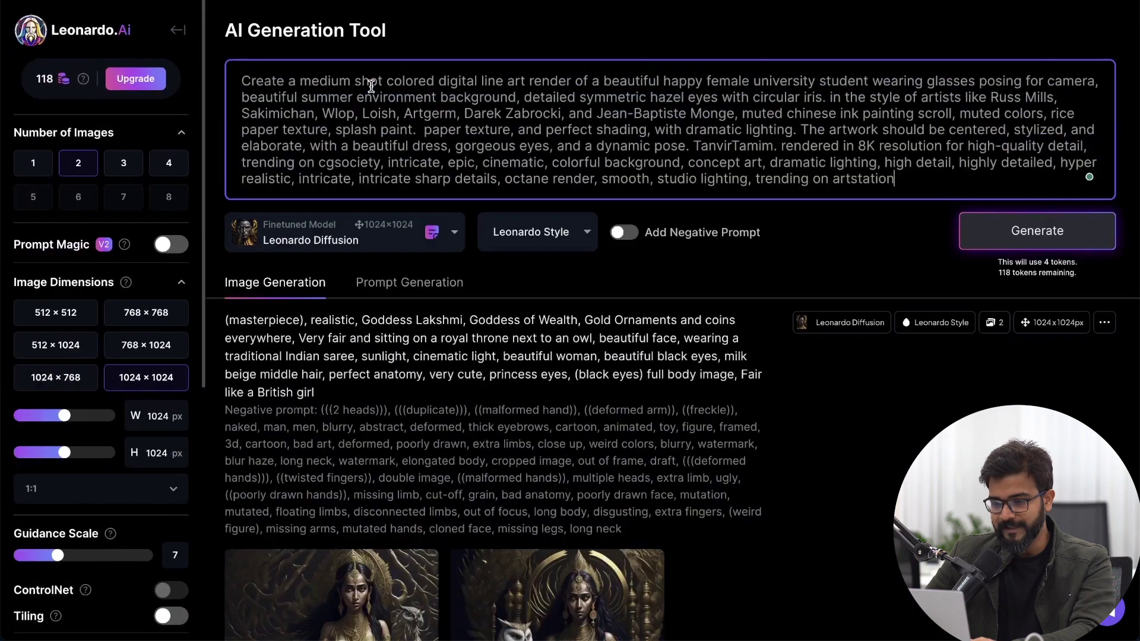
{"action": "left_click_drag", "start_coordinate": [241, 76], "coordinate": [534, 83]}
{"action": "left_click", "coordinate": [658, 87]}
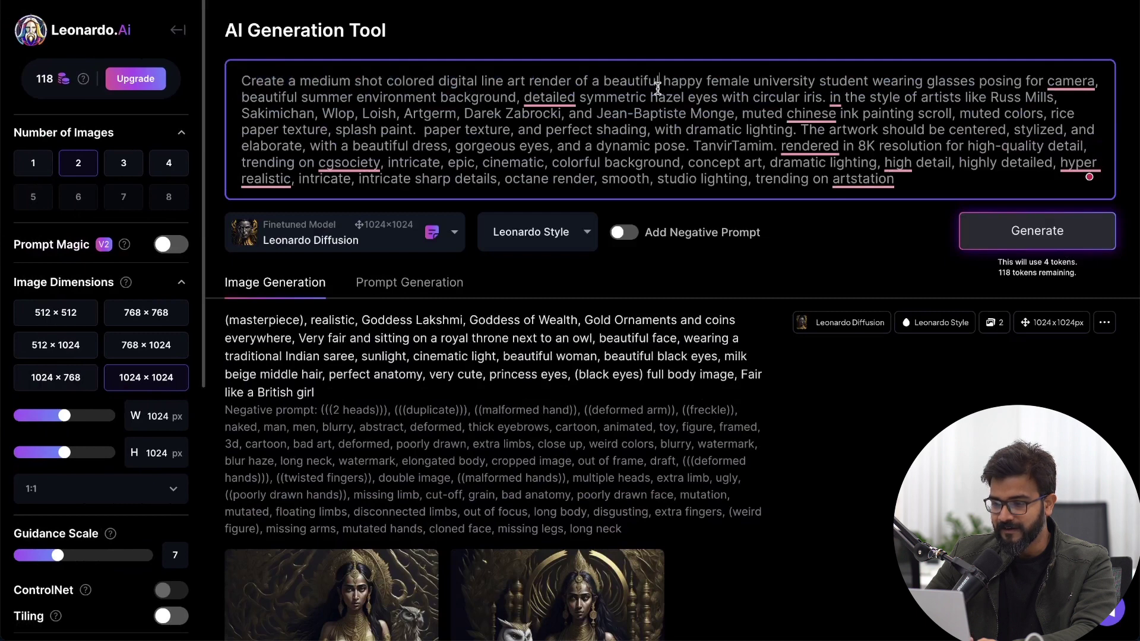
{"action": "type", "text": "happy"}
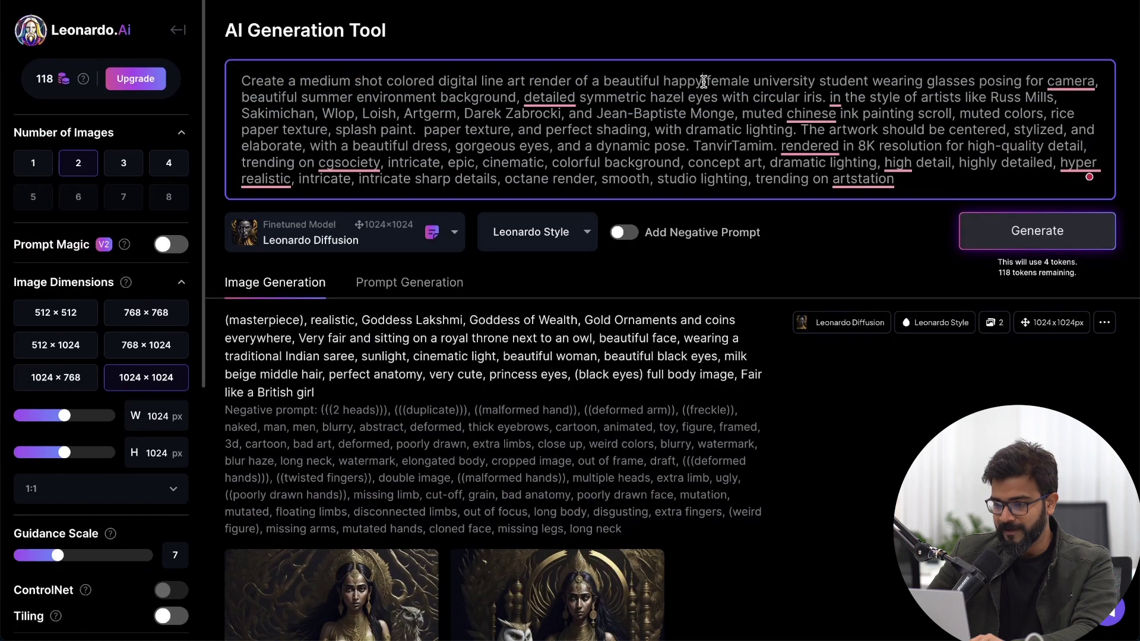
{"action": "type", "text": " Indian"}
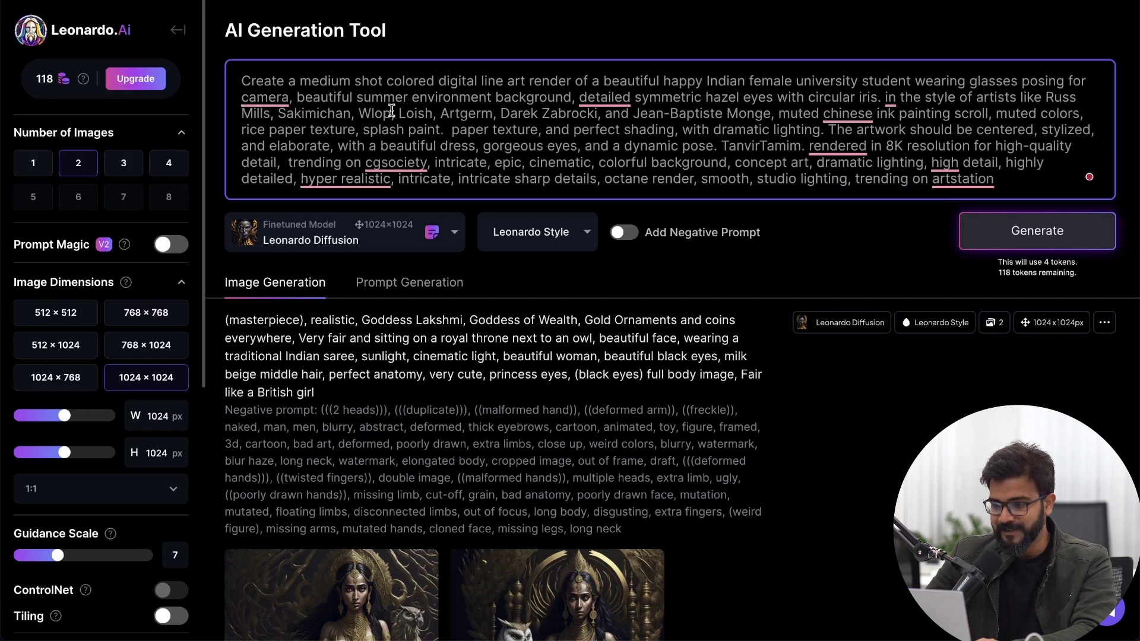
Step: Delete the creator's name from the prompt and return to the portrait's details
{"action": "left_click_drag", "start_coordinate": [328, 106], "coordinate": [788, 101]}
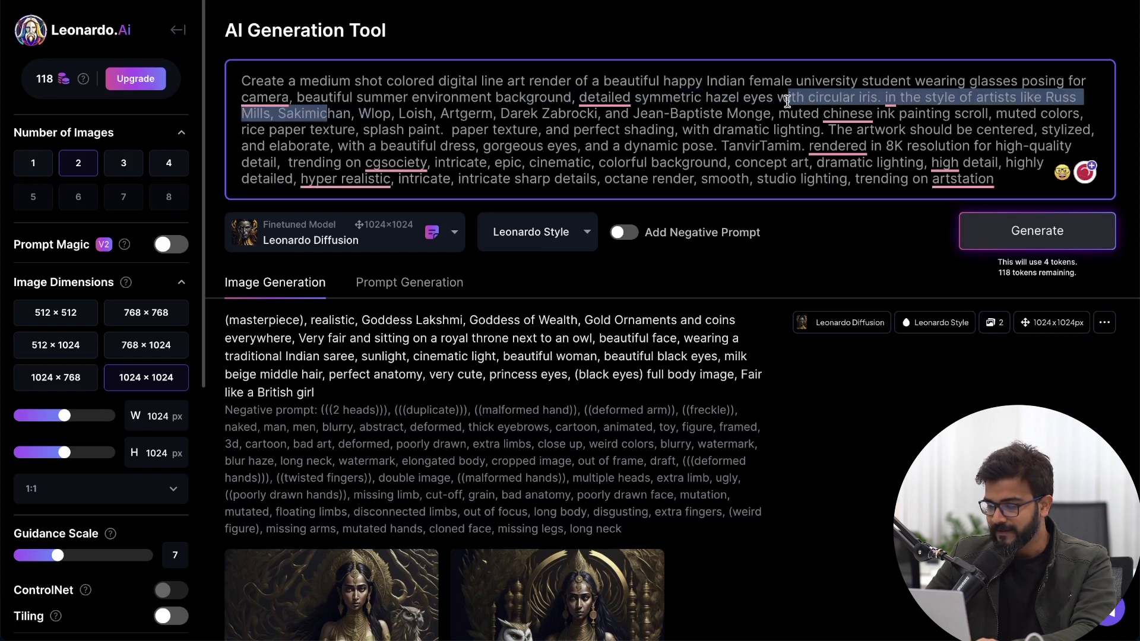
{"action": "left_click", "coordinate": [965, 97]}
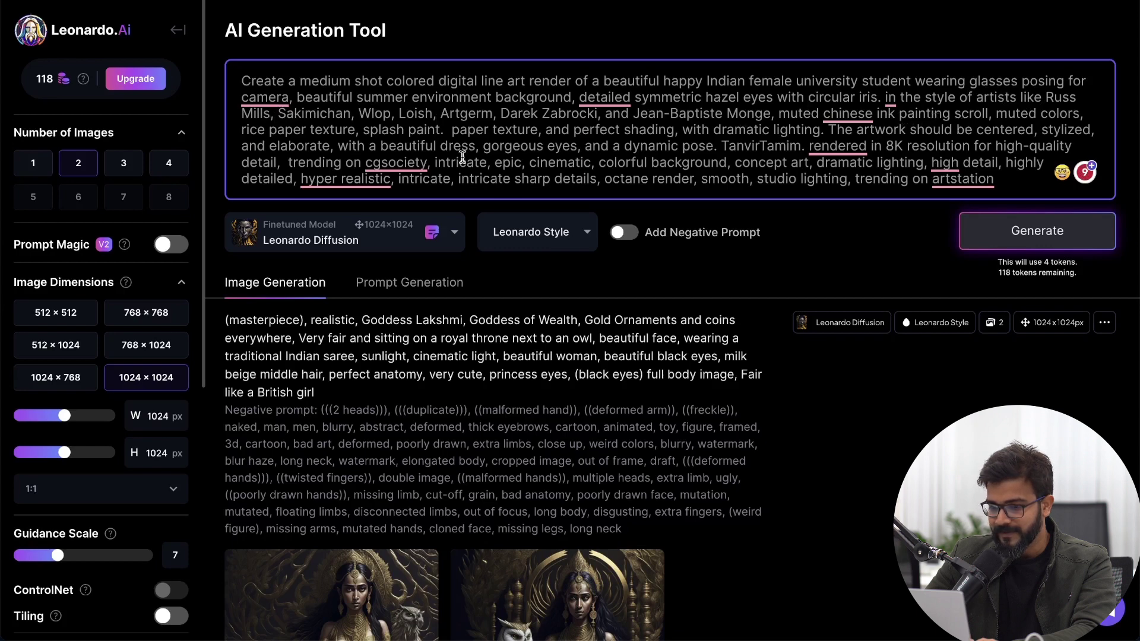
{"action": "mouse_move", "coordinate": [411, 167]}
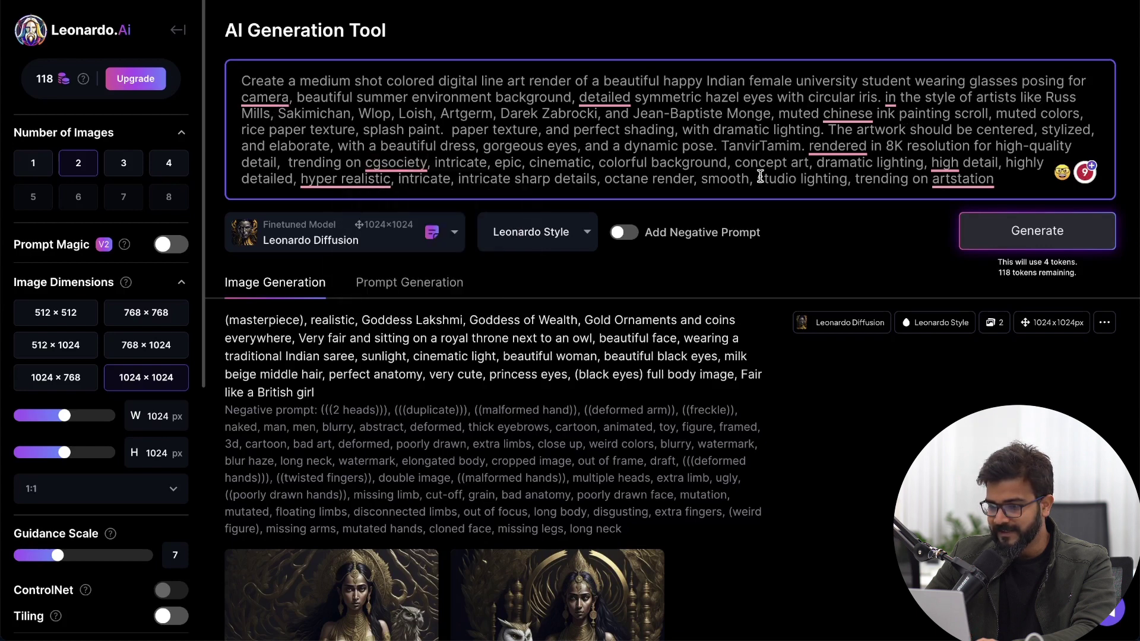
{"action": "left_click_drag", "start_coordinate": [725, 146], "coordinate": [804, 147]}
{"action": "key", "text": "BackSpace"}
{"action": "key", "text": "BackSpace"}
{"action": "key", "text": "BackSpace"}
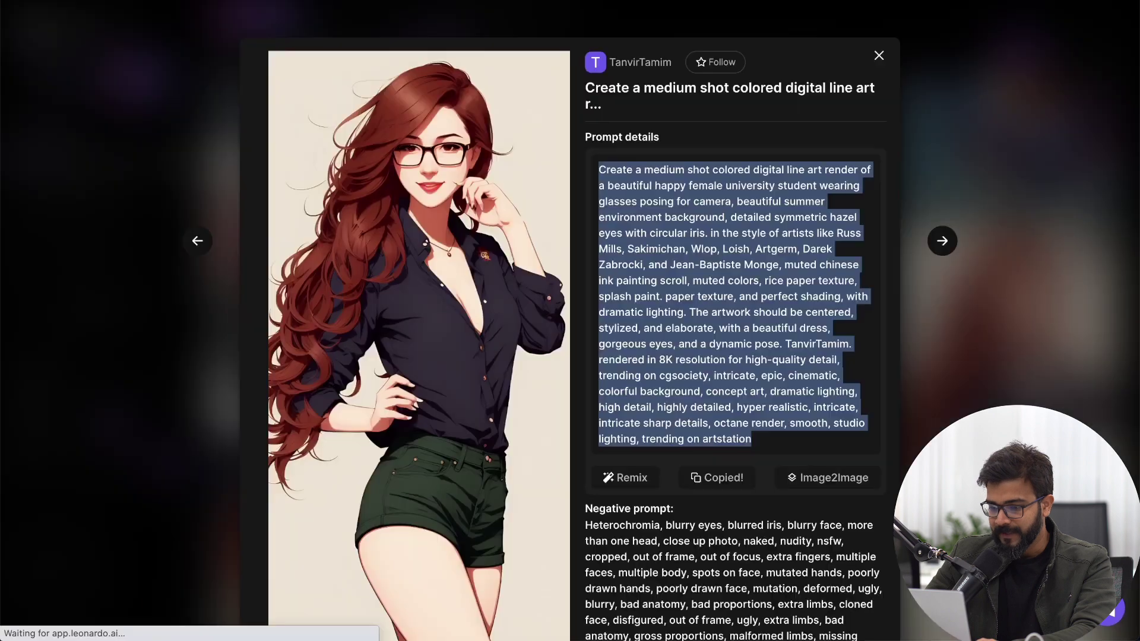
{"action": "left_click", "coordinate": [717, 475]}
Step: Copy the portrait's negative prompt into the enabled Negative Prompt box
{"action": "scroll", "coordinate": [726, 237], "scroll_direction": "down", "scroll_amount": 5}
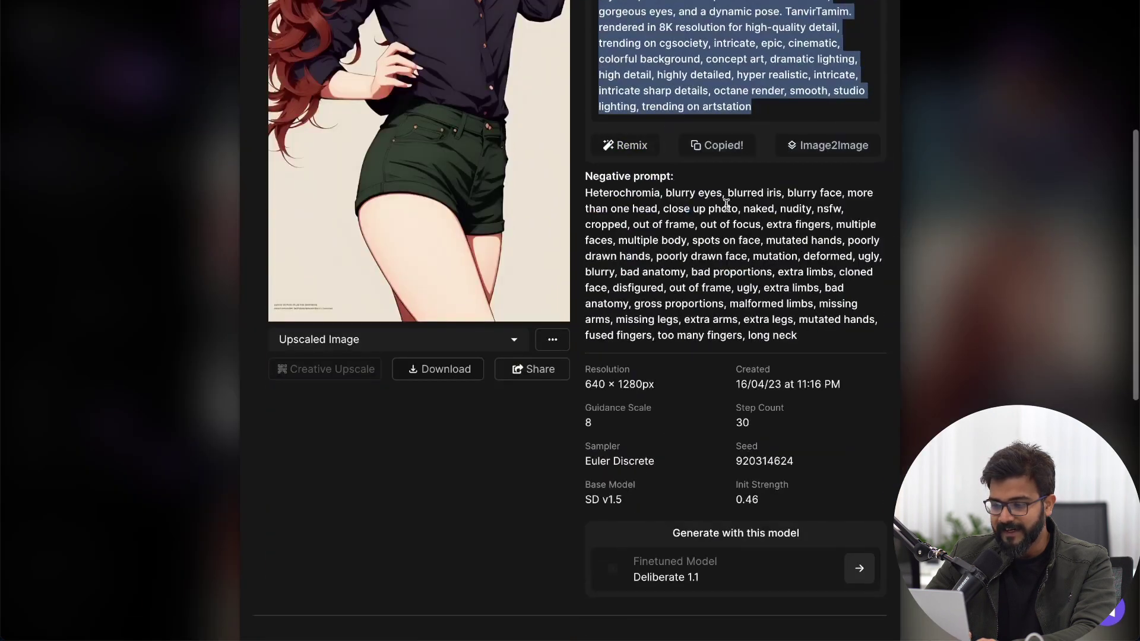
{"action": "left_click_drag", "start_coordinate": [801, 340], "coordinate": [585, 196]}
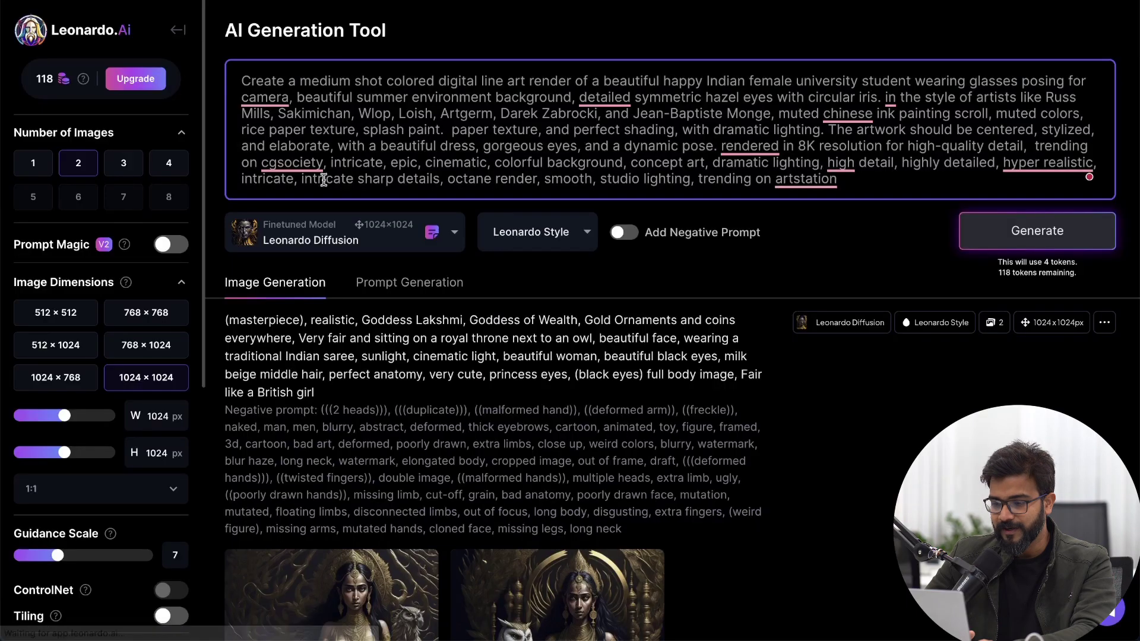
{"action": "left_click", "coordinate": [624, 233]}
{"action": "left_click", "coordinate": [588, 292]}
{"action": "key", "text": "ctrl+a"}
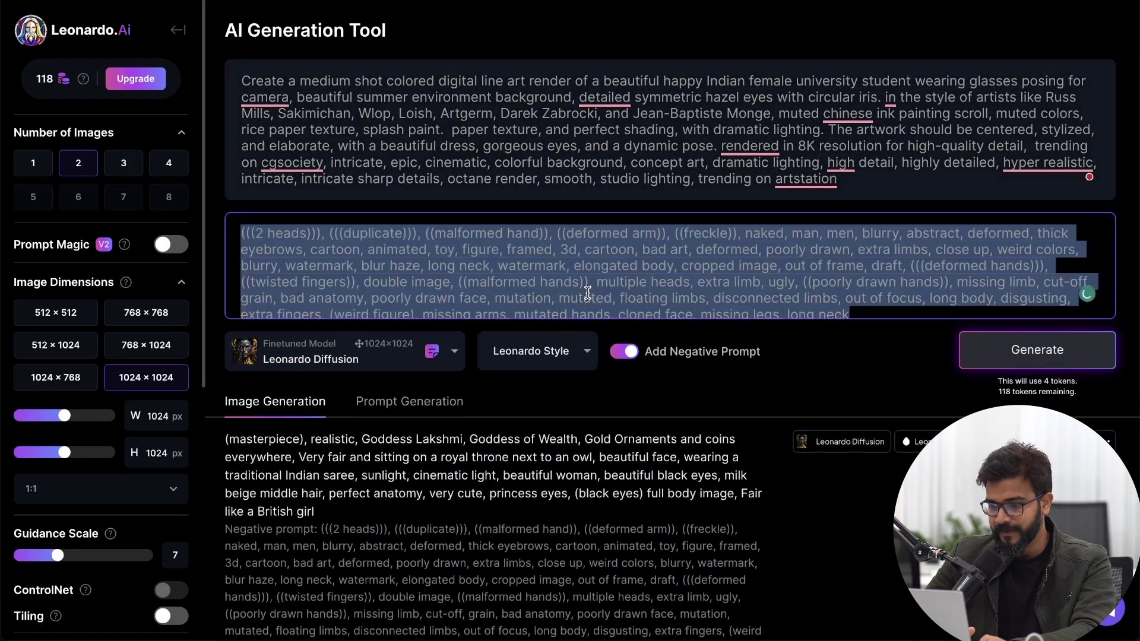
{"action": "key", "text": "ctrl+v"}
{"action": "scroll", "coordinate": [812, 306], "scroll_direction": "down", "scroll_amount": 10}
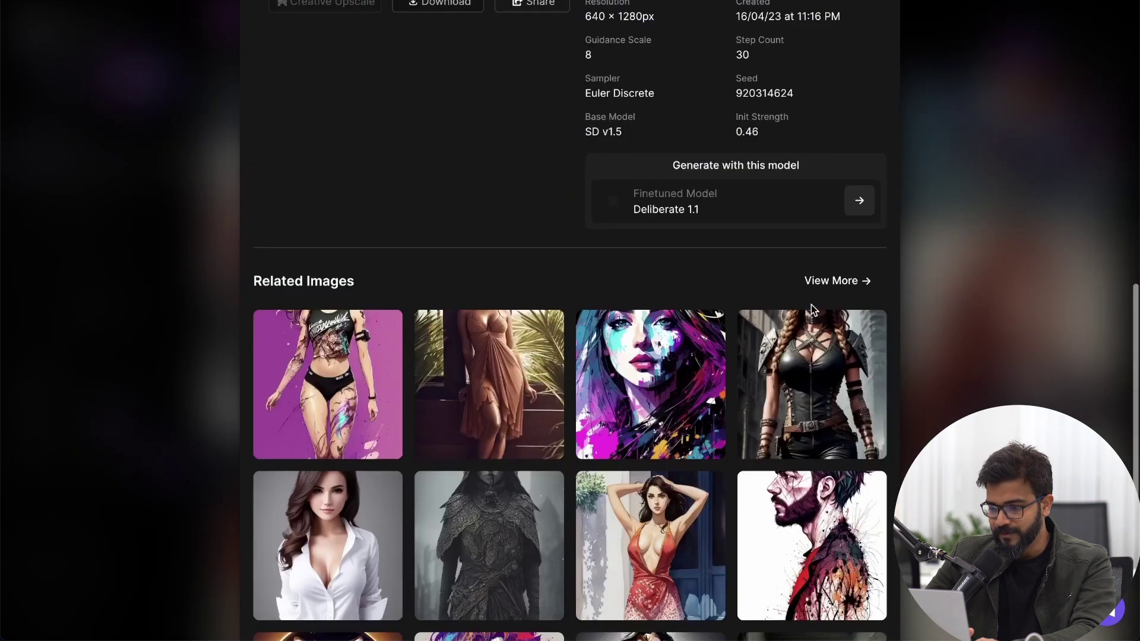
{"action": "scroll", "coordinate": [784, 172], "scroll_direction": "up", "scroll_amount": 2}
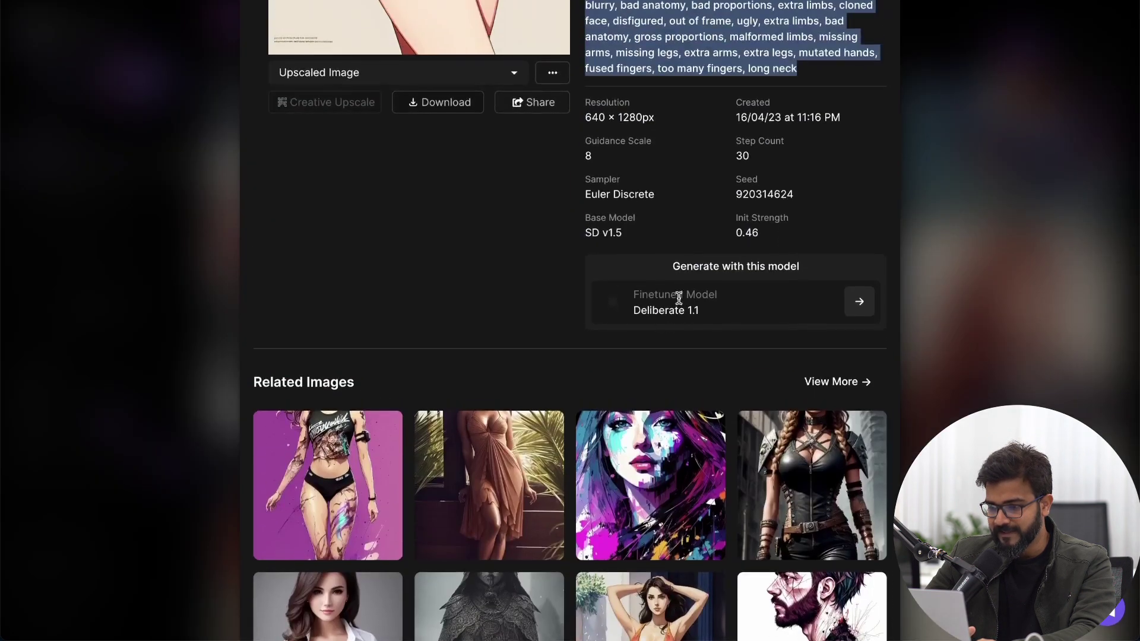
{"action": "left_click", "coordinate": [637, 313]}
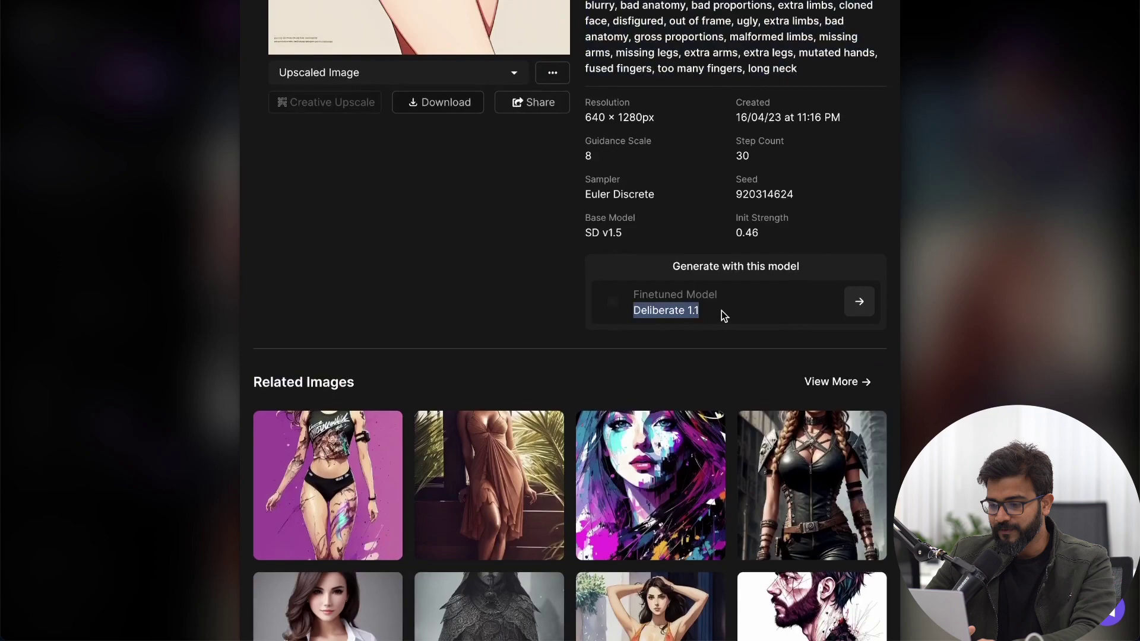
Step: Generate two 1024×1024 images with Leonardo Style, leaving the finetuned model unchanged
{"action": "key", "text": "ctrl+w"}
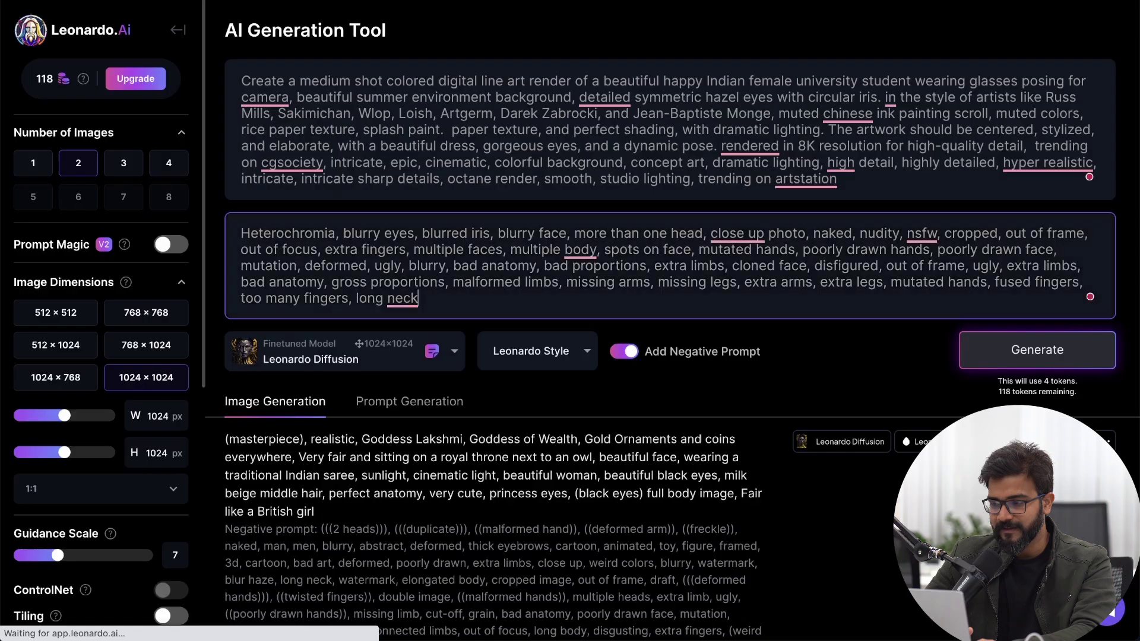
{"action": "left_click", "coordinate": [410, 356]}
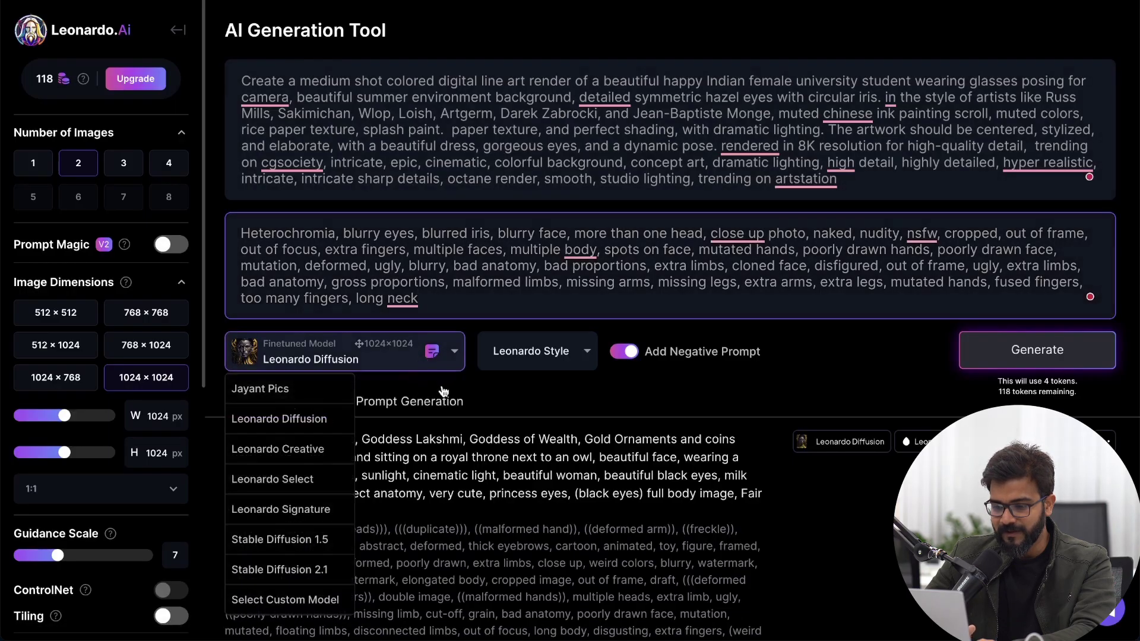
{"action": "left_click", "coordinate": [747, 371]}
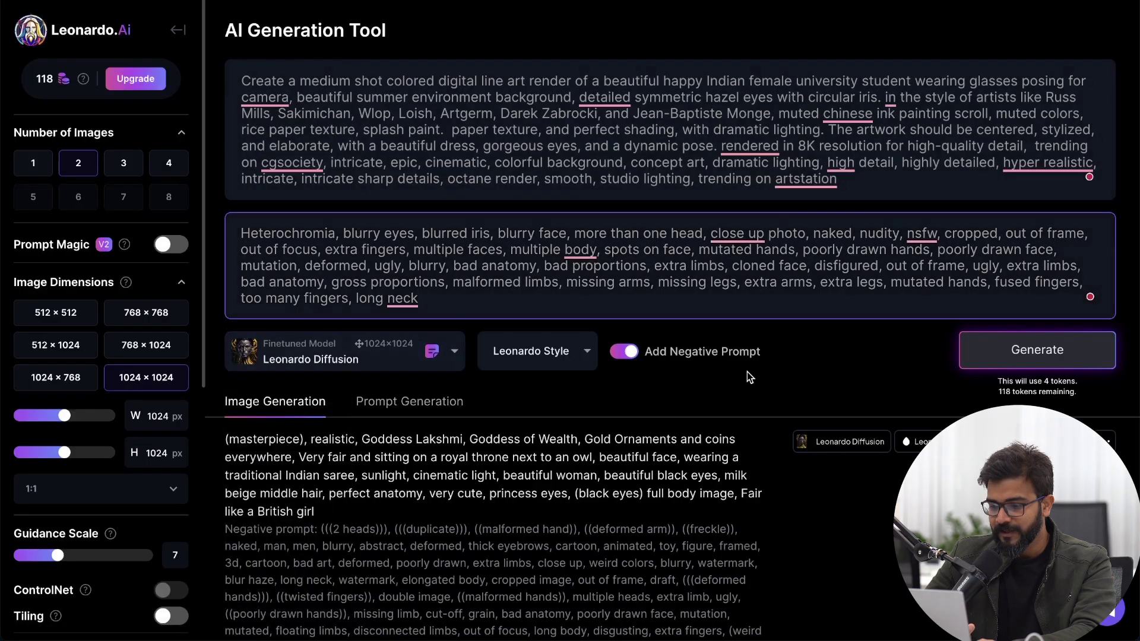
{"action": "left_click", "coordinate": [549, 355]}
{"action": "left_click", "coordinate": [534, 387]}
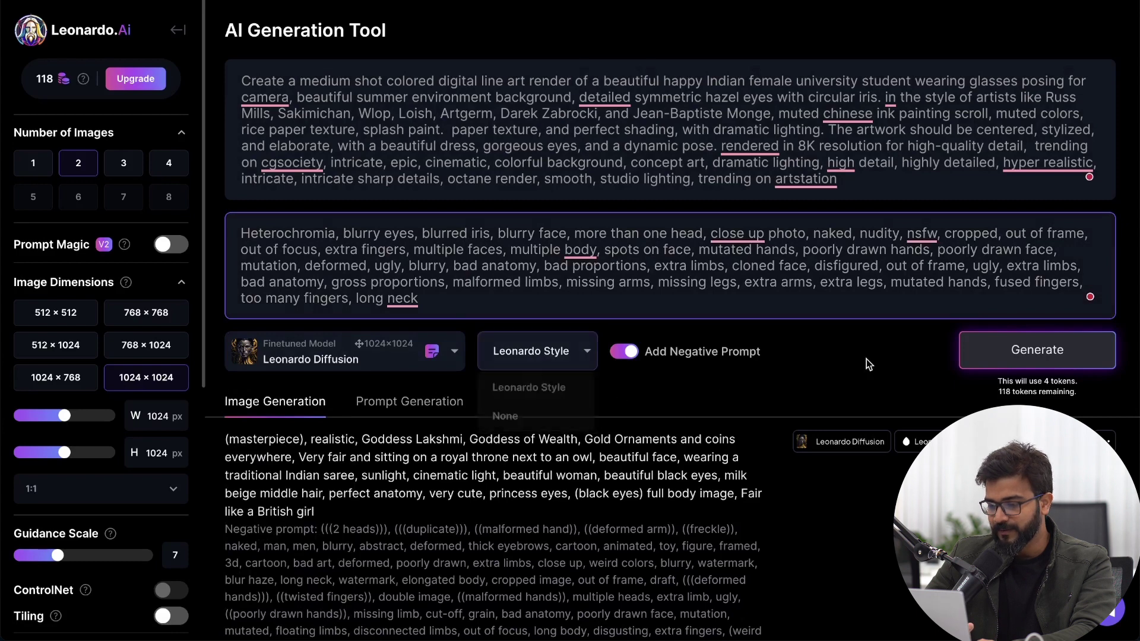
{"action": "left_click", "coordinate": [1083, 355]}
Step: View both new Indian-student portraits full size in the lightbox, then close it
{"action": "scroll", "coordinate": [745, 214], "scroll_direction": "down", "scroll_amount": 6}
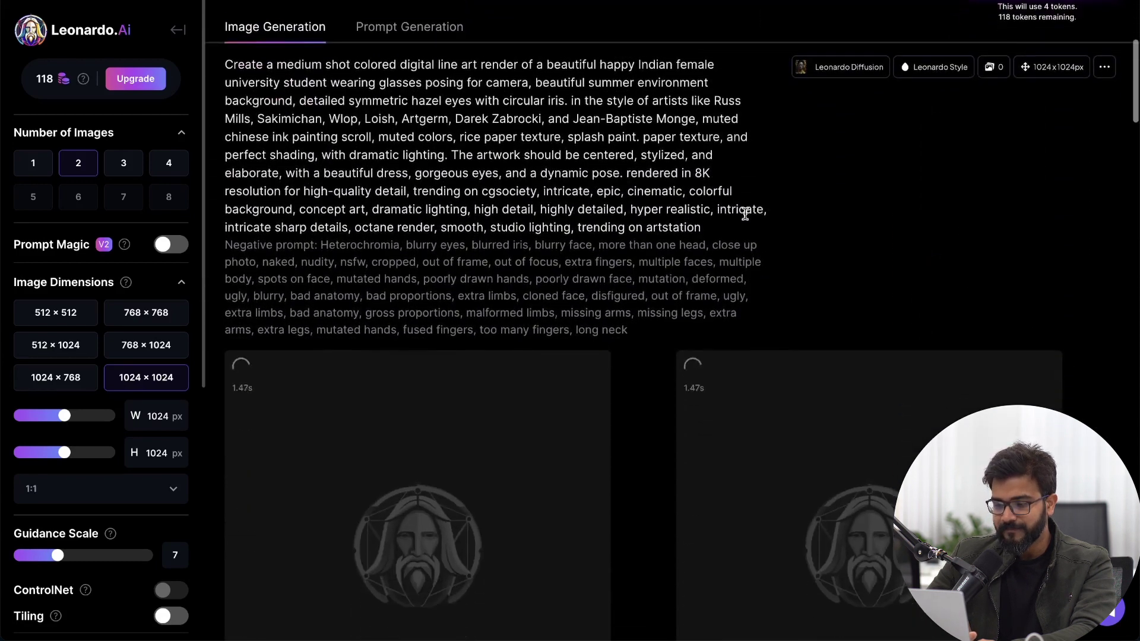
{"action": "scroll", "coordinate": [744, 214], "scroll_direction": "down", "scroll_amount": 1}
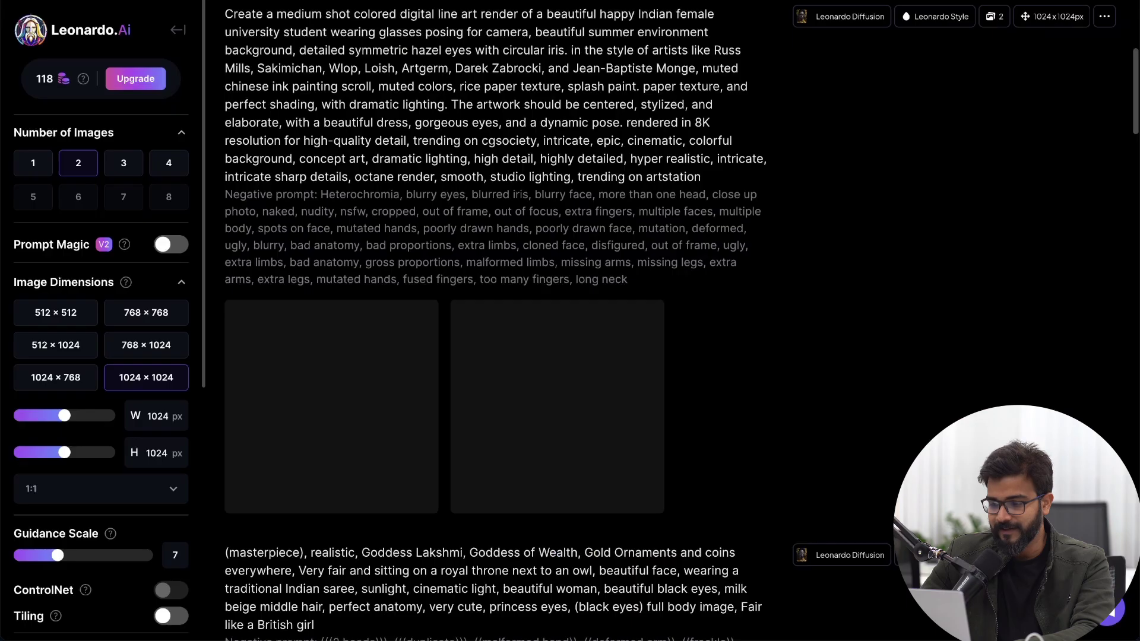
{"action": "scroll", "coordinate": [682, 250], "scroll_direction": "down", "scroll_amount": 1}
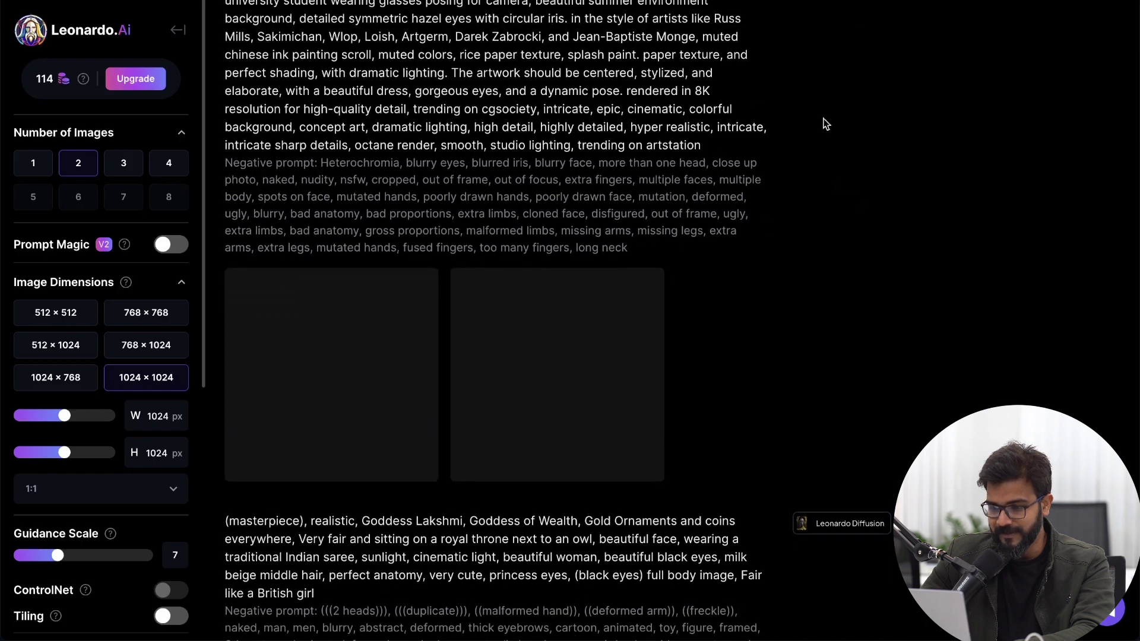
{"action": "left_click", "coordinate": [402, 326]}
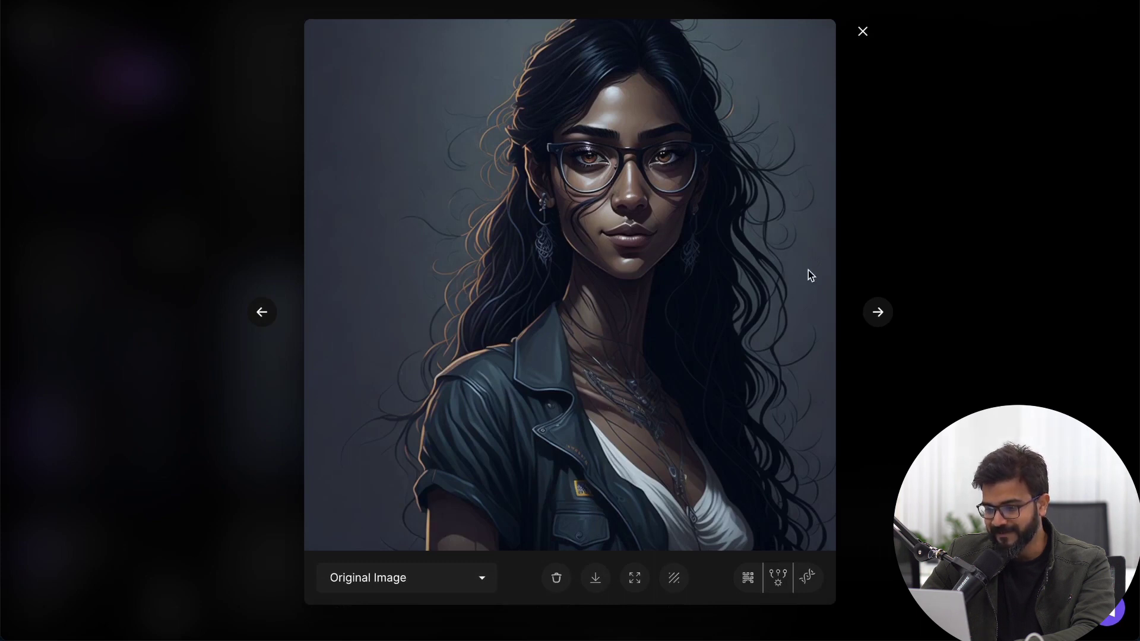
{"action": "left_click", "coordinate": [879, 312]}
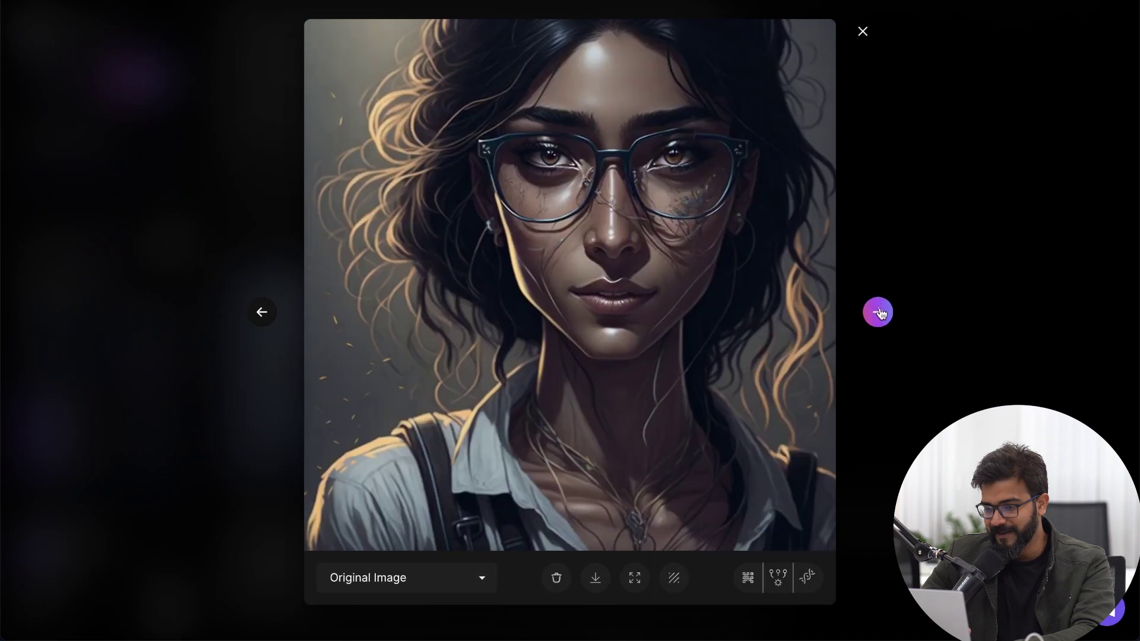
{"action": "left_click", "coordinate": [957, 290]}
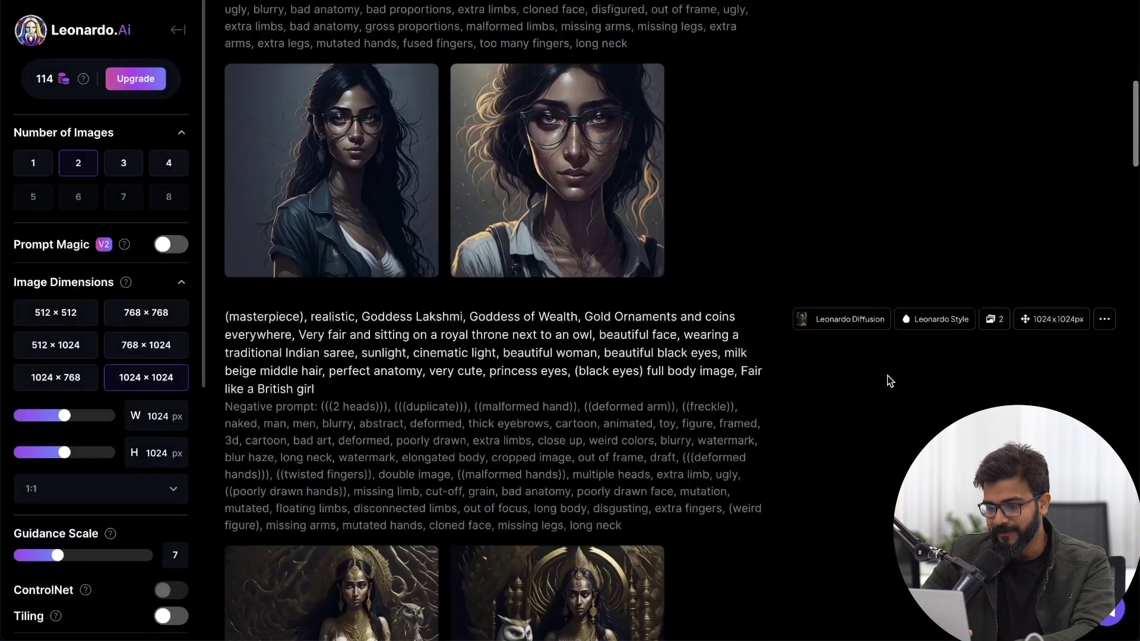
{"action": "scroll", "coordinate": [888, 380], "scroll_direction": "down", "scroll_amount": 5}
{"action": "scroll", "coordinate": [654, 237], "scroll_direction": "up", "scroll_amount": 1}
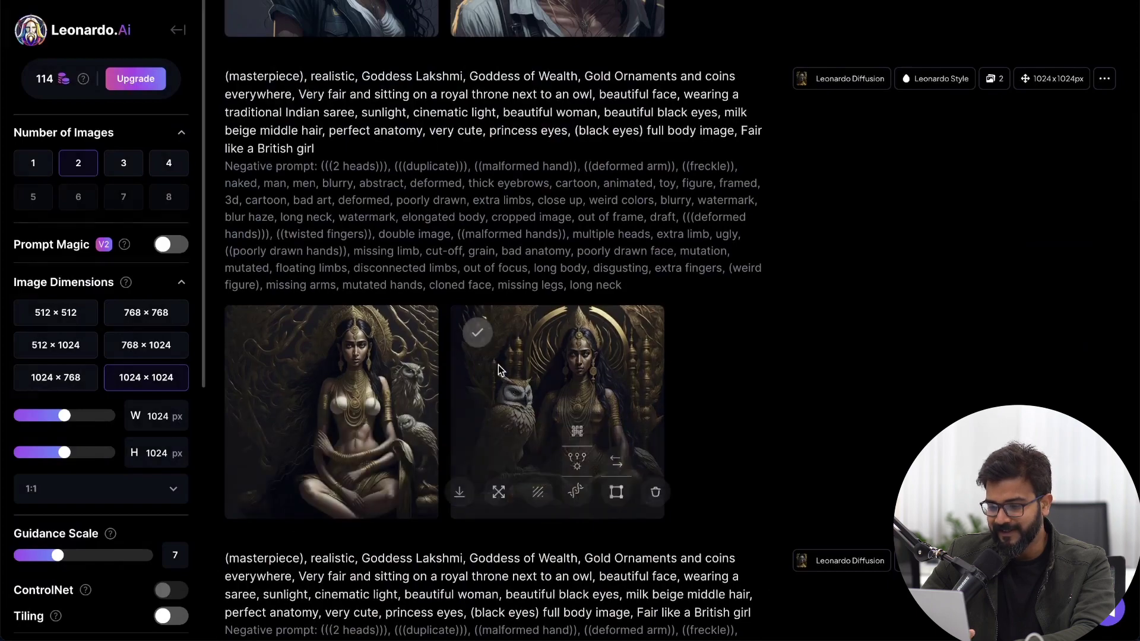
{"action": "left_click", "coordinate": [573, 335]}
{"action": "left_click", "coordinate": [930, 194]}
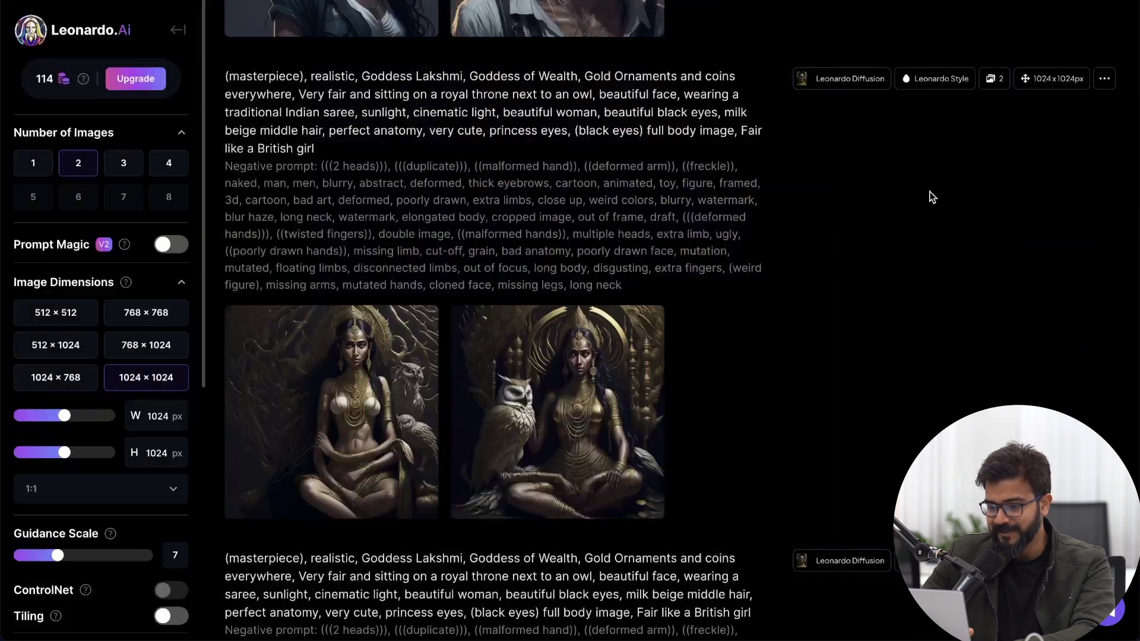
{"action": "scroll", "coordinate": [931, 195], "scroll_direction": "down", "scroll_amount": 10}
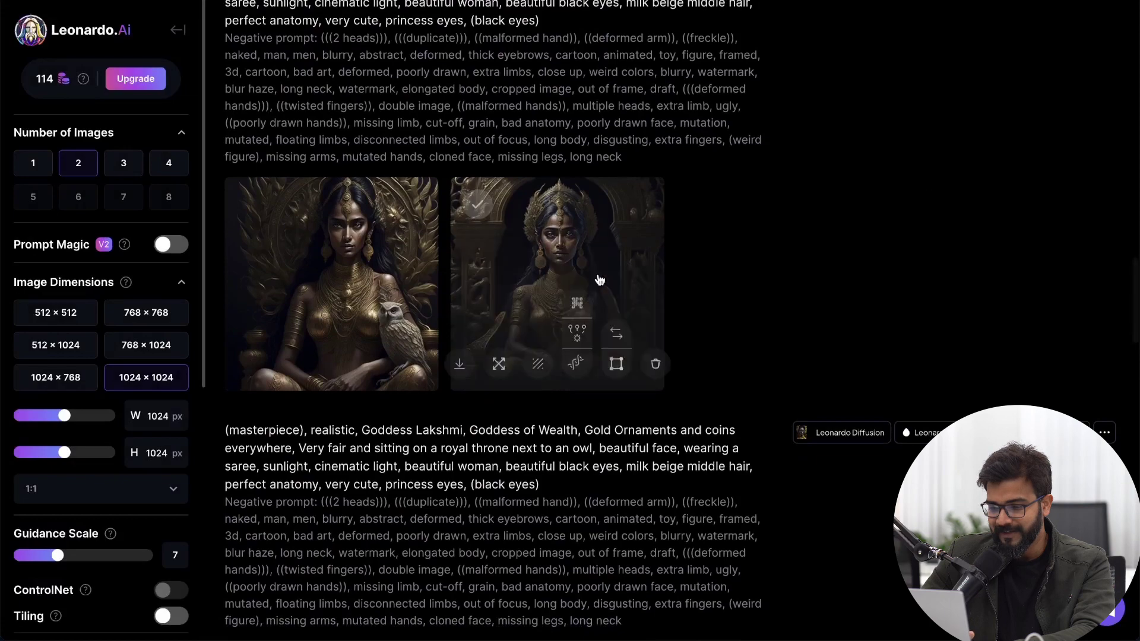
{"action": "left_click", "coordinate": [595, 280]}
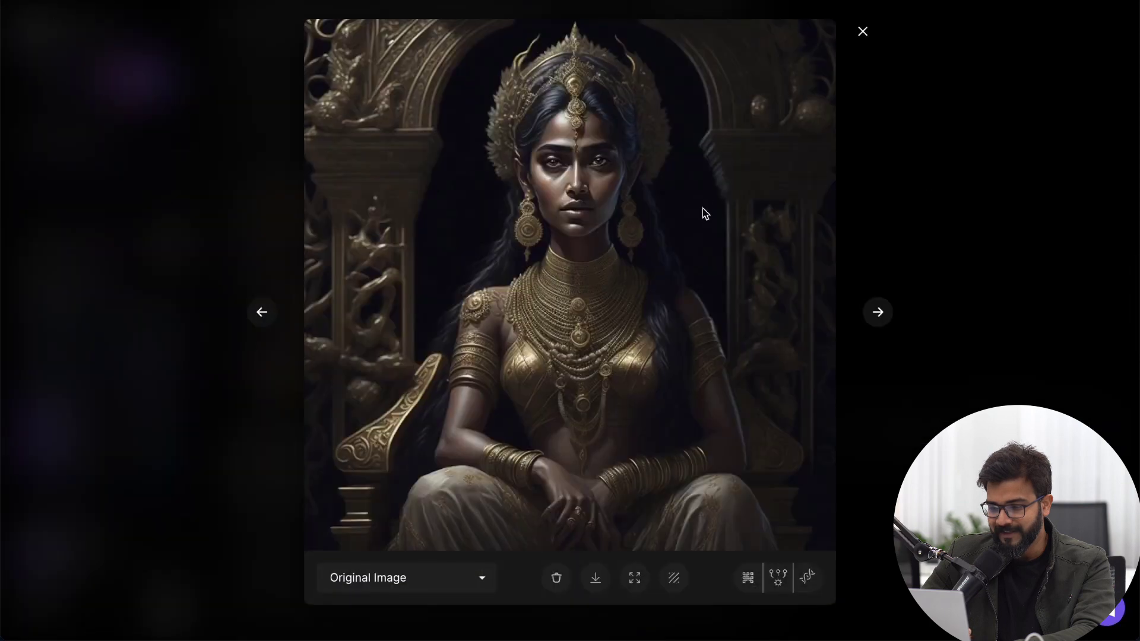
{"action": "left_click", "coordinate": [1027, 179]}
{"action": "left_click", "coordinate": [333, 285]}
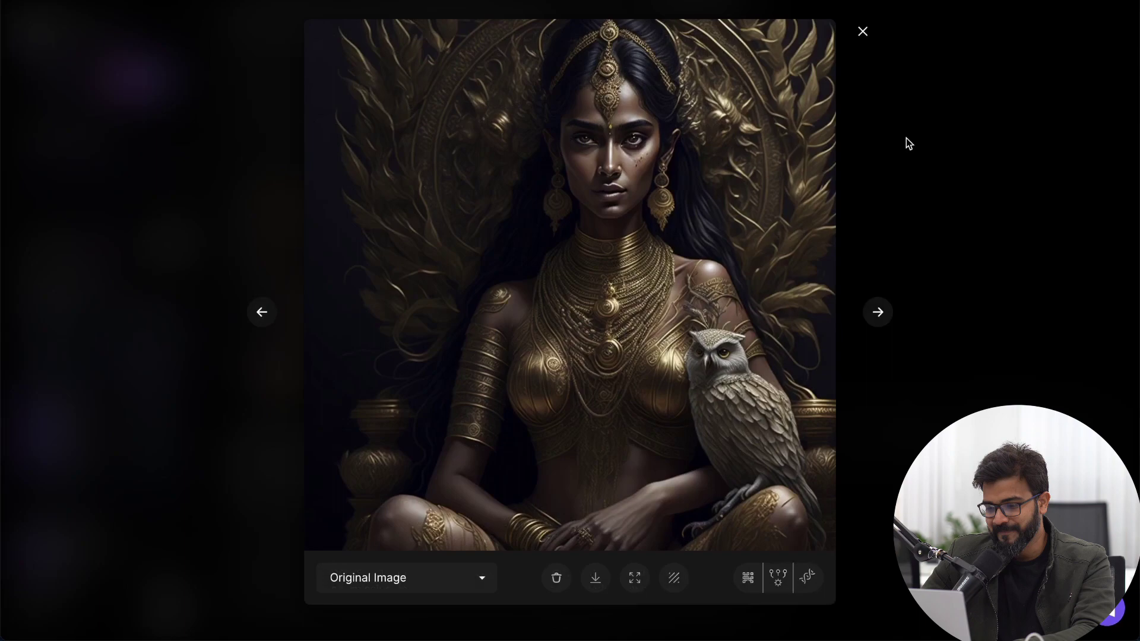
{"action": "left_click", "coordinate": [878, 126]}
{"action": "scroll", "coordinate": [735, 269], "scroll_direction": "up", "scroll_amount": 5}
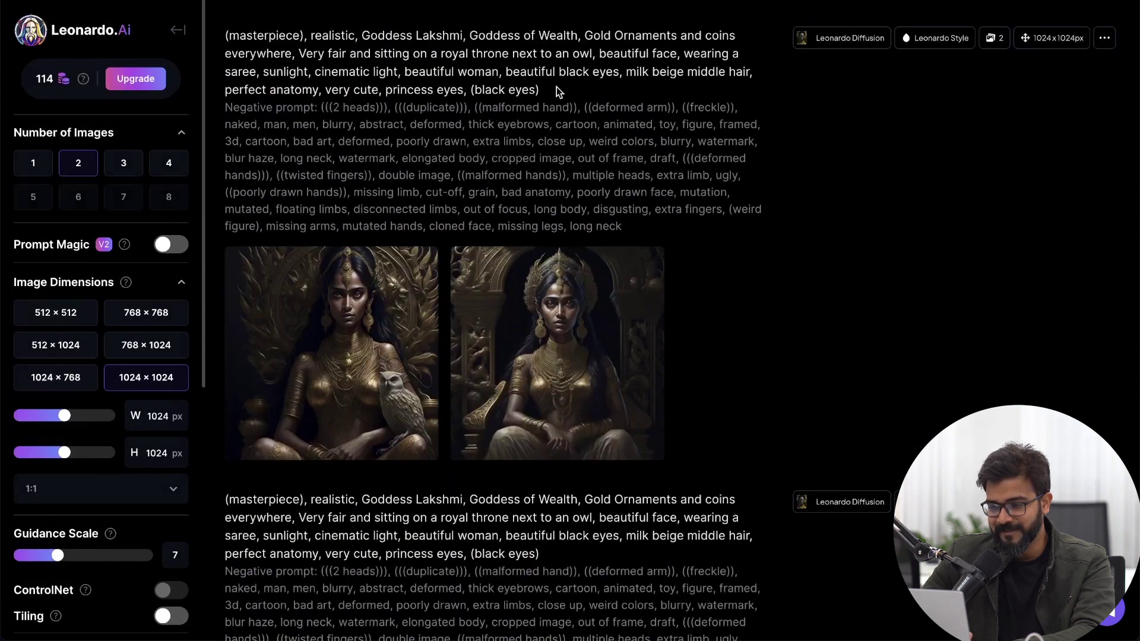
{"action": "scroll", "coordinate": [554, 93], "scroll_direction": "down", "scroll_amount": 8}
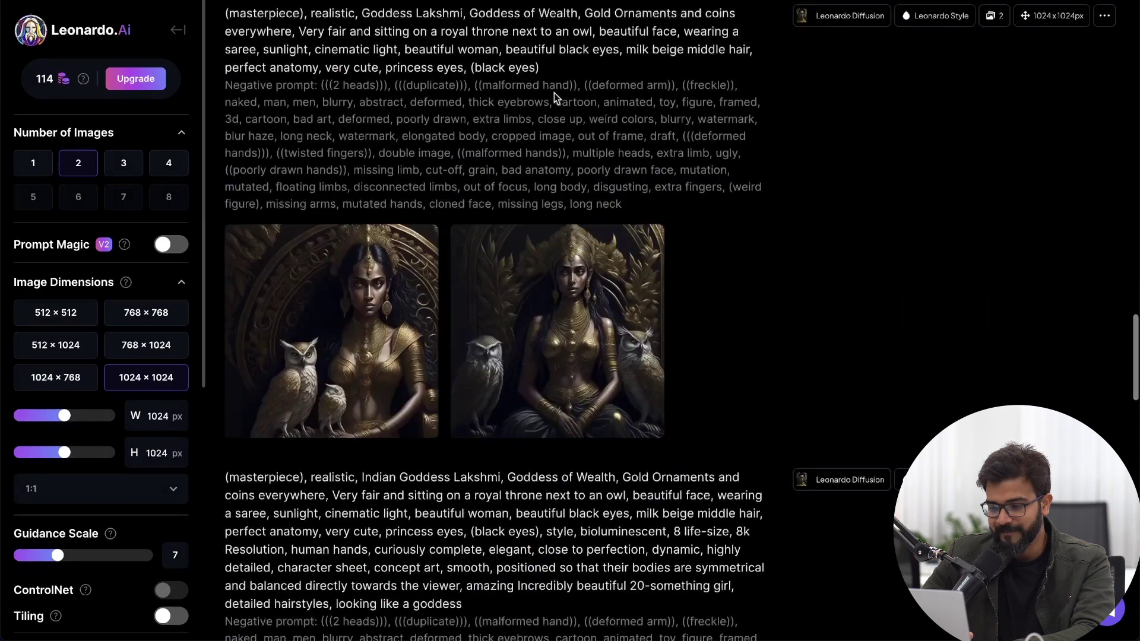
{"action": "left_click", "coordinate": [572, 199]}
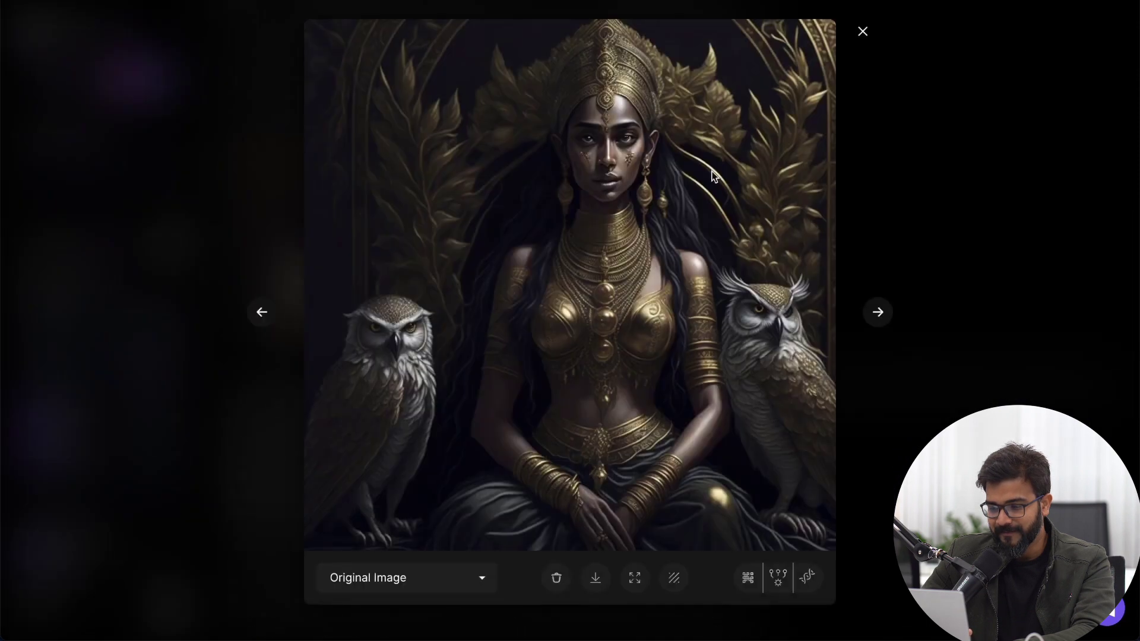
{"action": "left_click", "coordinate": [261, 314]}
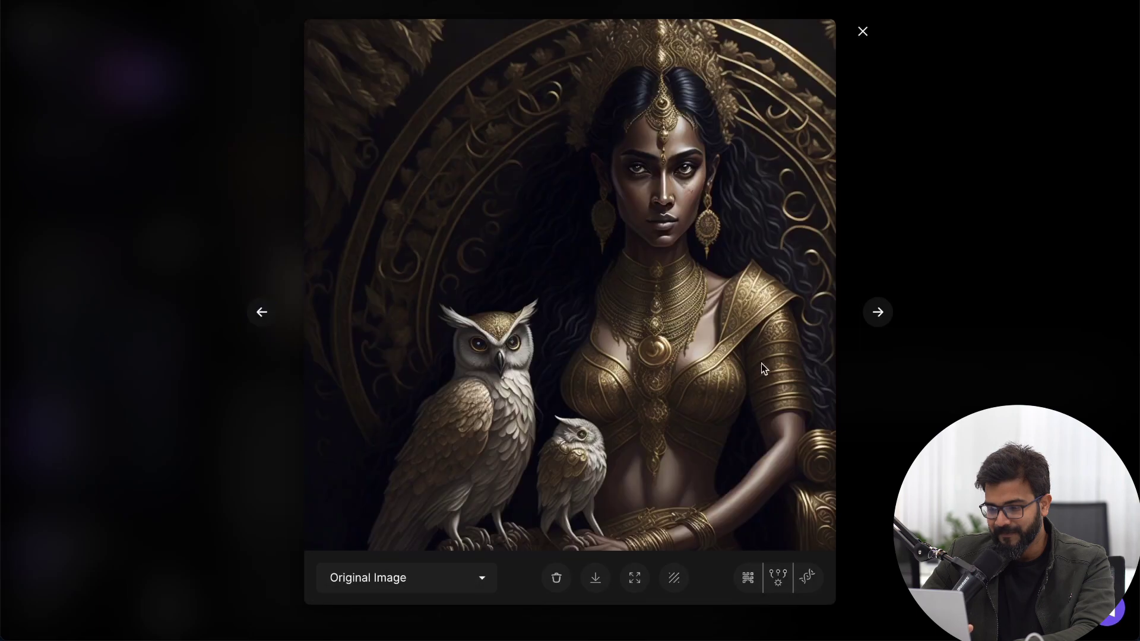
{"action": "left_click", "coordinate": [995, 270]}
{"action": "scroll", "coordinate": [995, 269], "scroll_direction": "down", "scroll_amount": 12}
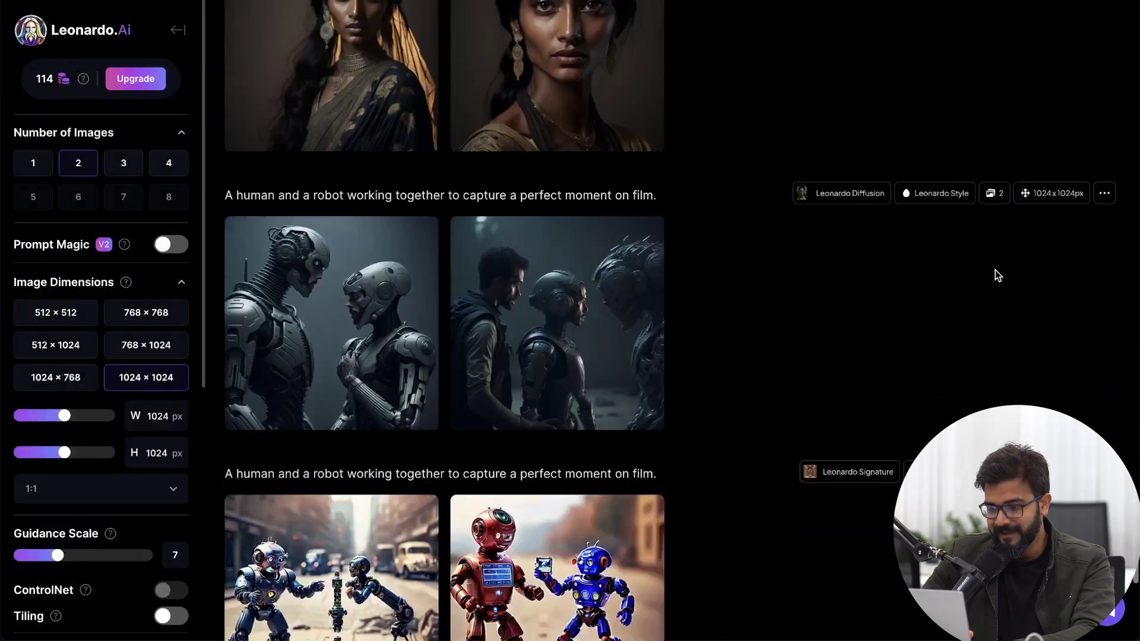
{"action": "scroll", "coordinate": [991, 271], "scroll_direction": "up", "scroll_amount": 4}
{"action": "left_click", "coordinate": [338, 297]}
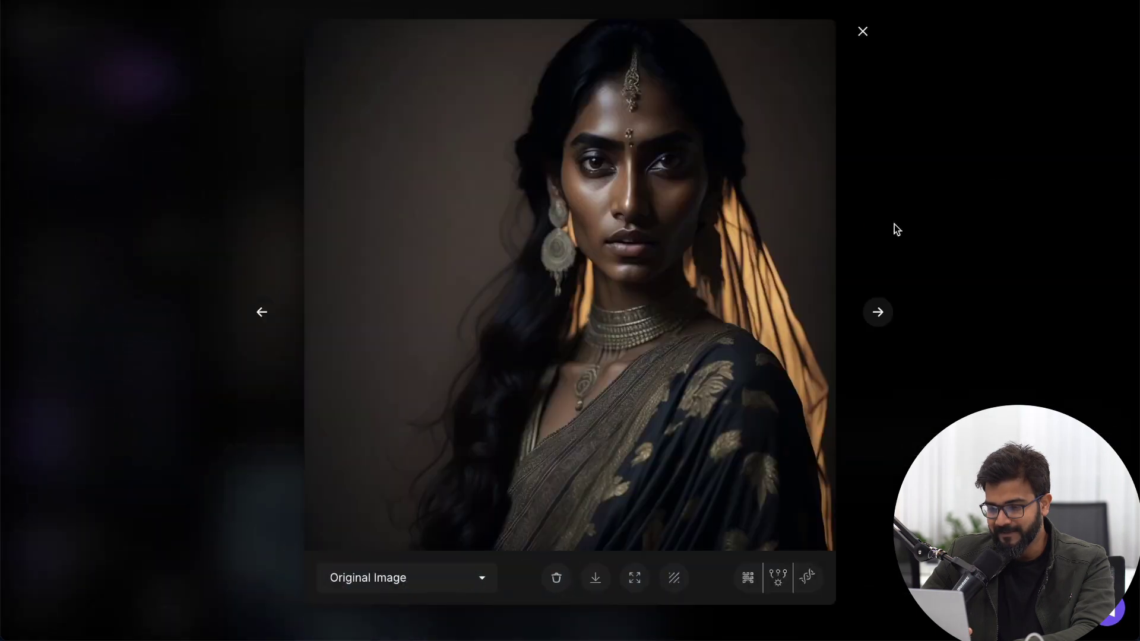
{"action": "left_click", "coordinate": [879, 313]}
{"action": "left_click", "coordinate": [889, 320]}
{"action": "left_click", "coordinate": [956, 198]}
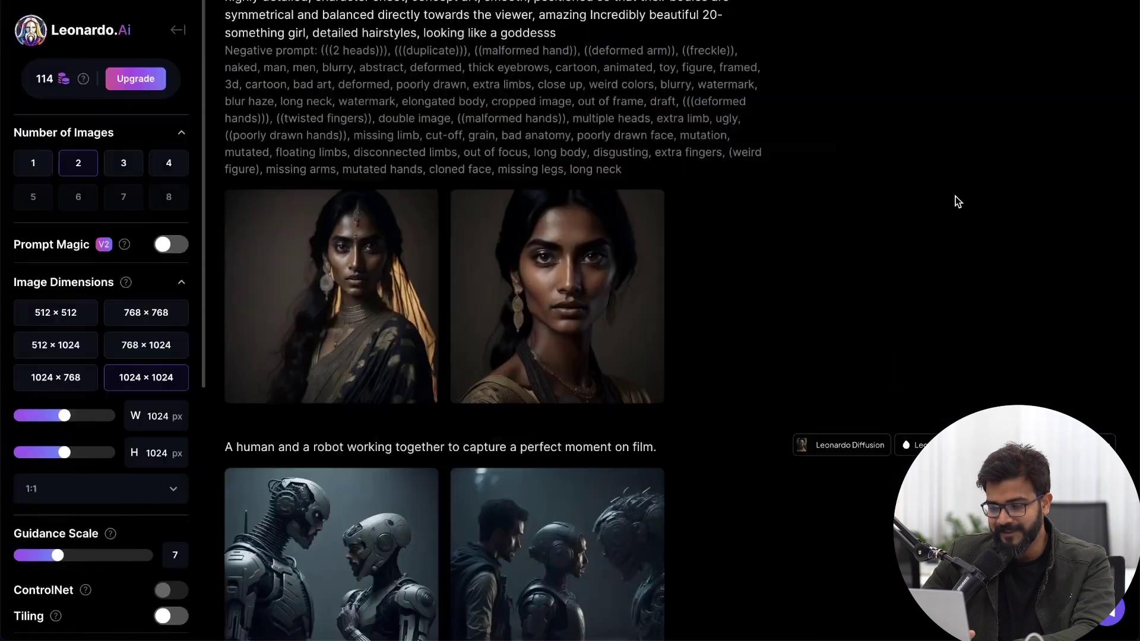
{"action": "scroll", "coordinate": [956, 197], "scroll_direction": "down", "scroll_amount": 5}
{"action": "left_click", "coordinate": [580, 275]}
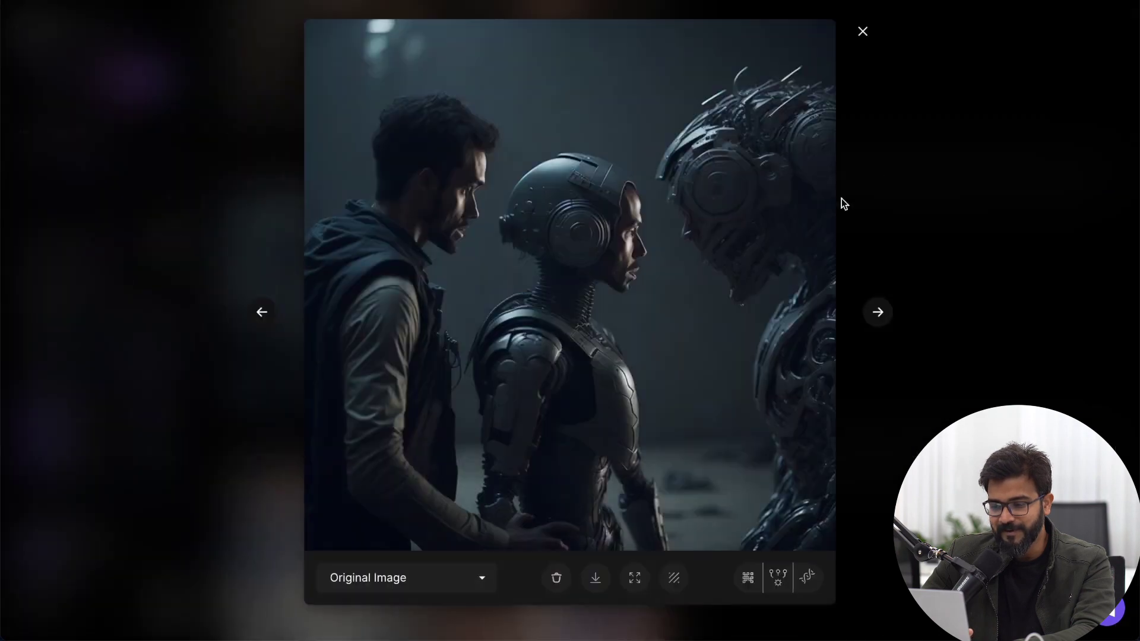
{"action": "left_click", "coordinate": [903, 207]}
{"action": "scroll", "coordinate": [904, 205], "scroll_direction": "up", "scroll_amount": 10}
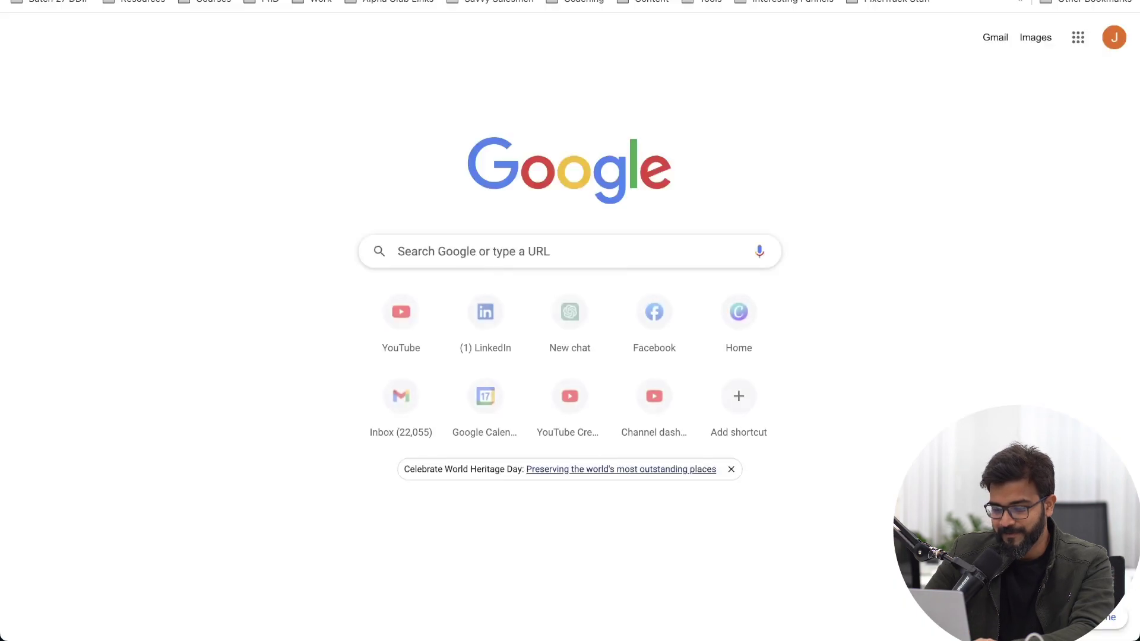
Step: Go to the presenter's YouTube channel from the address-bar suggestion and browse its latest Videos uploads
{"action": "type", "text": "y"}
{"action": "left_click", "coordinate": [674, 143]}
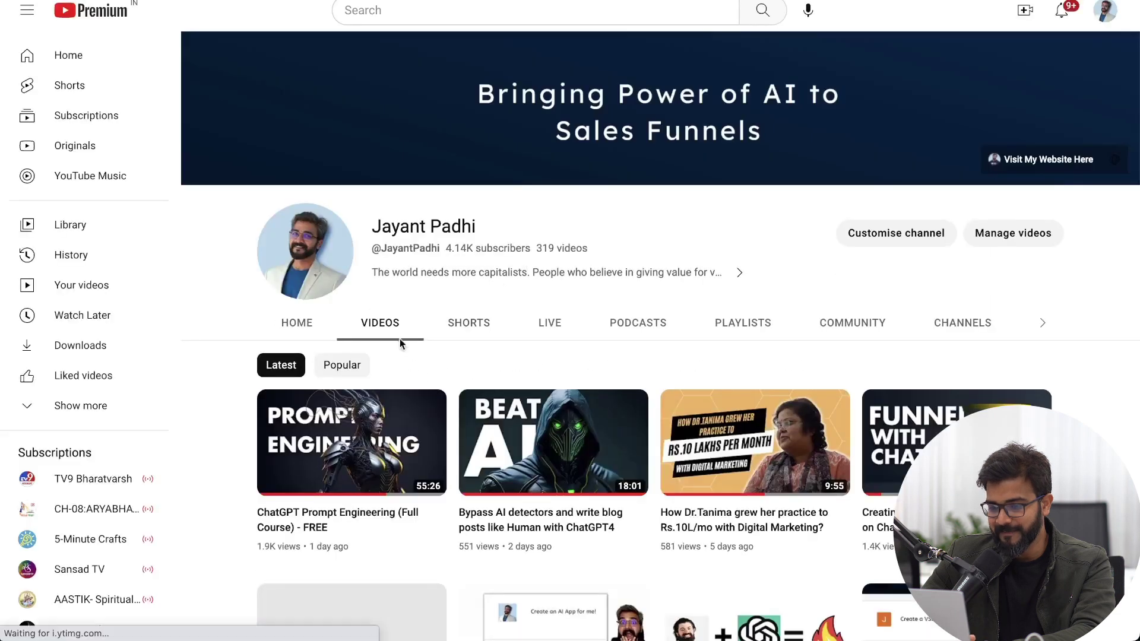
{"action": "scroll", "coordinate": [663, 163], "scroll_direction": "down", "scroll_amount": 1}
{"action": "scroll", "coordinate": [665, 160], "scroll_direction": "down", "scroll_amount": 1}
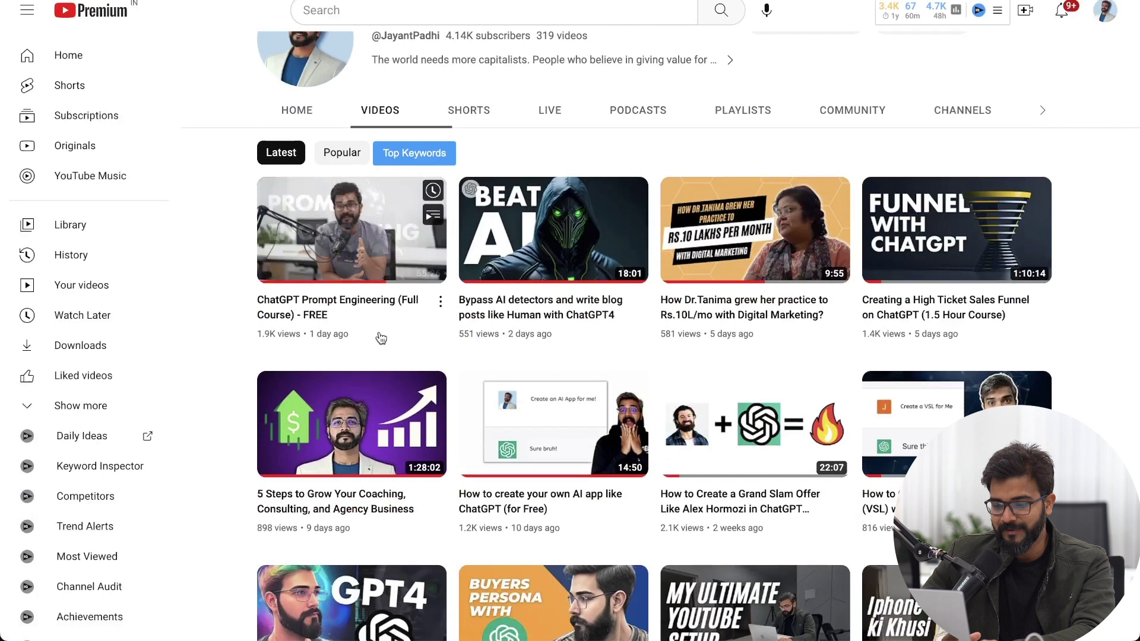
{"action": "mouse_move", "coordinate": [884, 3]}
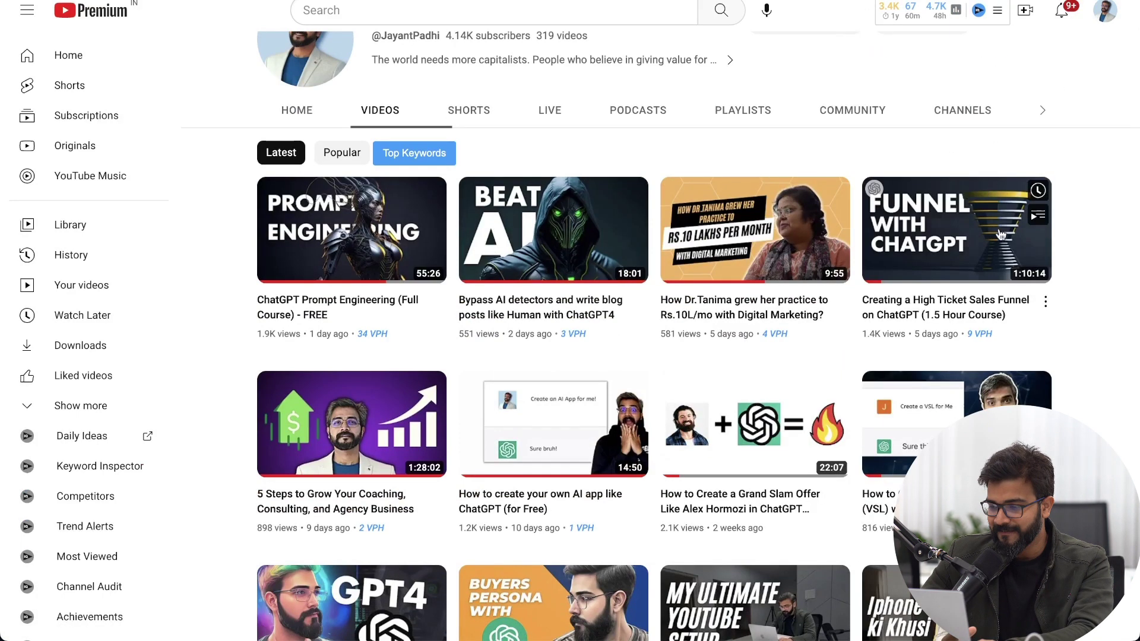
{"action": "scroll", "coordinate": [1009, 178], "scroll_direction": "down", "scroll_amount": 1}
{"action": "scroll", "coordinate": [1122, 383], "scroll_direction": "up", "scroll_amount": 5}
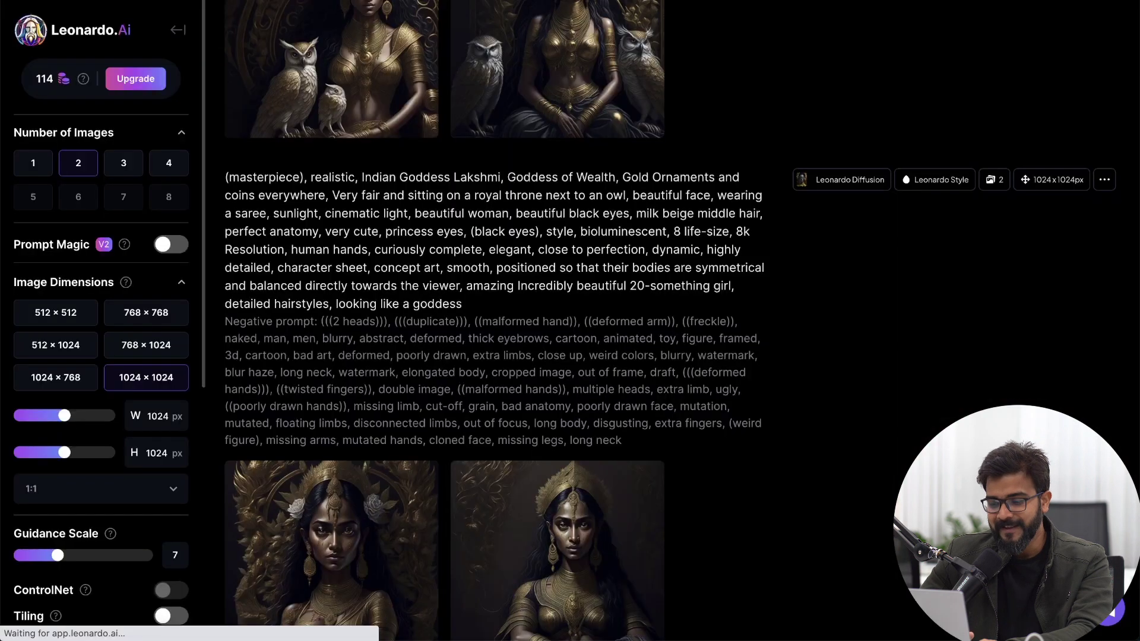
Step: Review the Upgrade plans, highlighting the Free plan's 150 fast generations per day, then return home
{"action": "left_click", "coordinate": [53, 80]}
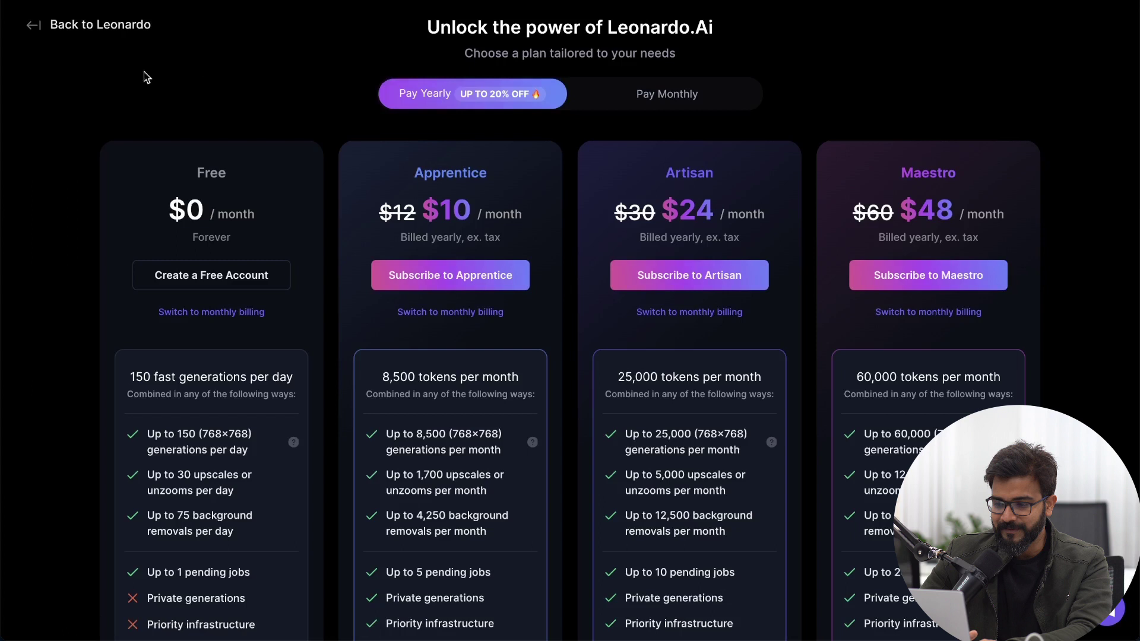
{"action": "scroll", "coordinate": [303, 264], "scroll_direction": "down", "scroll_amount": 1}
{"action": "left_click_drag", "start_coordinate": [129, 309], "coordinate": [304, 309]}
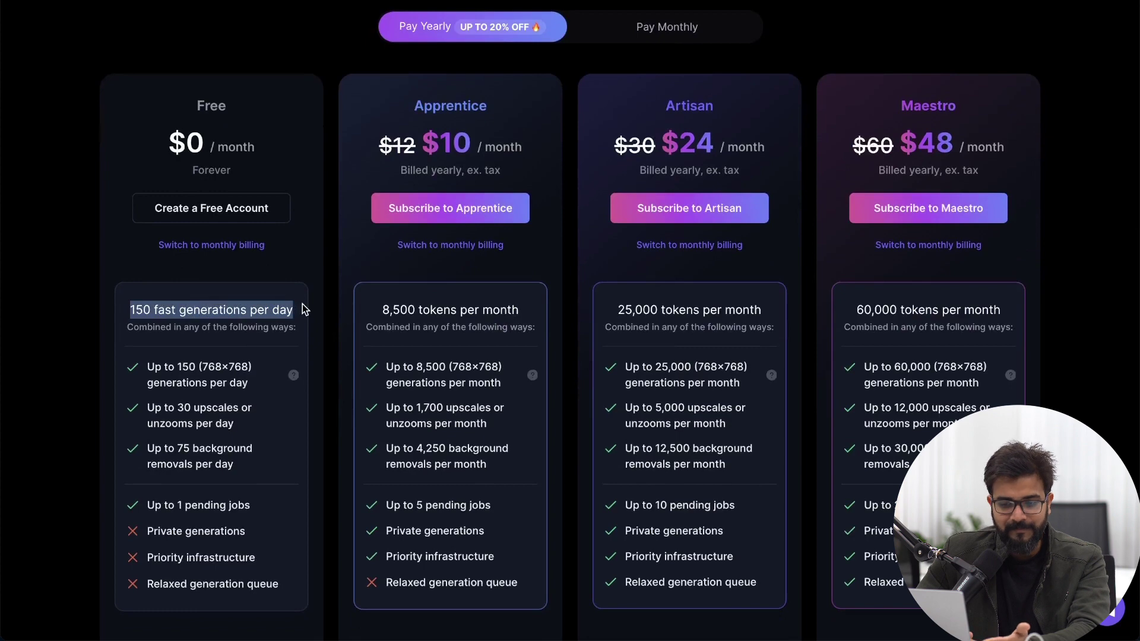
{"action": "scroll", "coordinate": [300, 290], "scroll_direction": "up", "scroll_amount": 1}
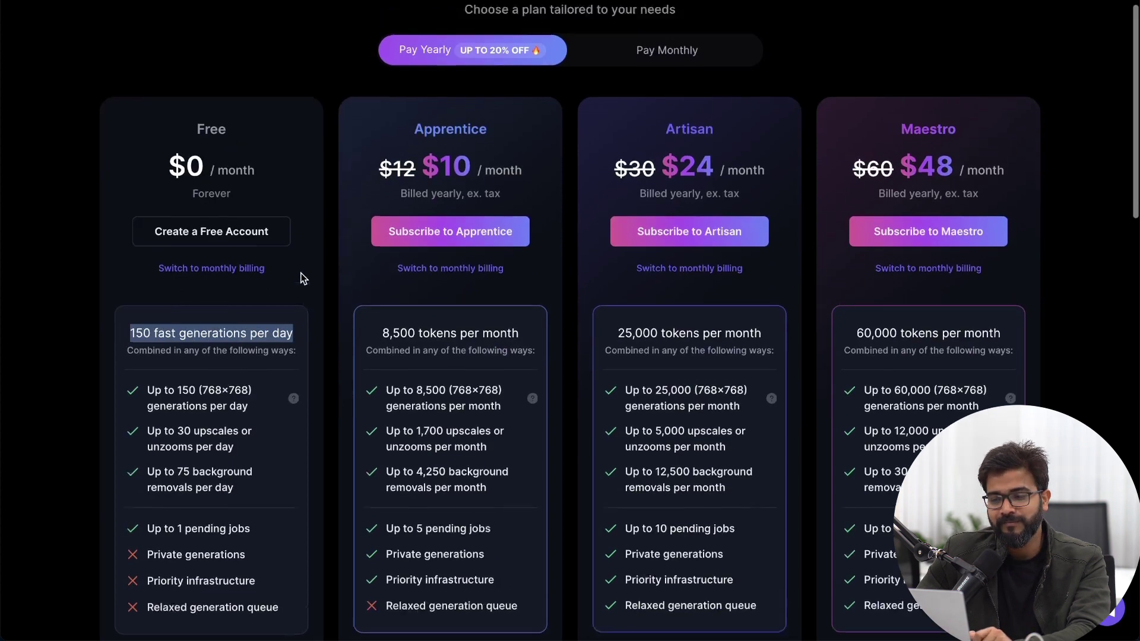
{"action": "left_click", "coordinate": [79, 27]}
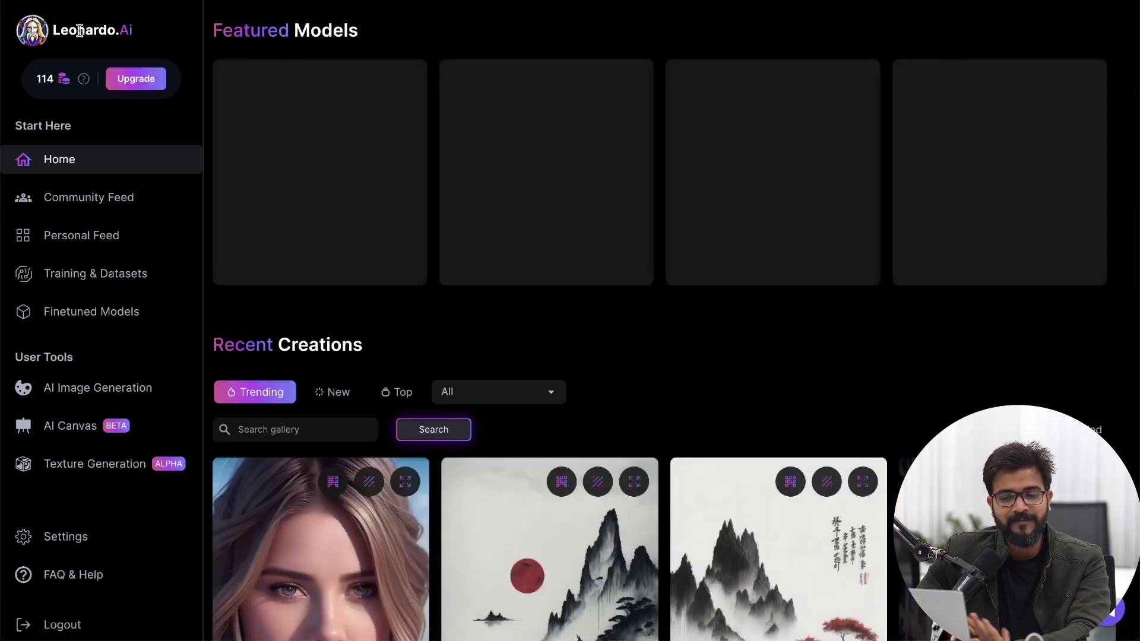